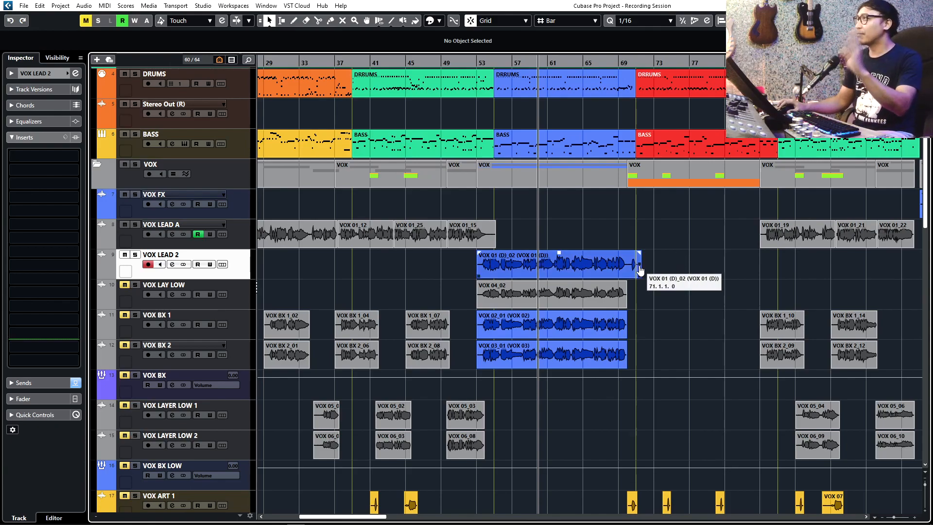
# Step: Open the VOX 01 (D)_02 event on the VOX LEAD 2 track in the sample editor and activate VariAudio editing
pyautogui.hscroll(4, 615, 279)
pyautogui.click(427, 63)
pyautogui.scroll(-3, 435, 117)
pyautogui.scroll(3, 486, 226)
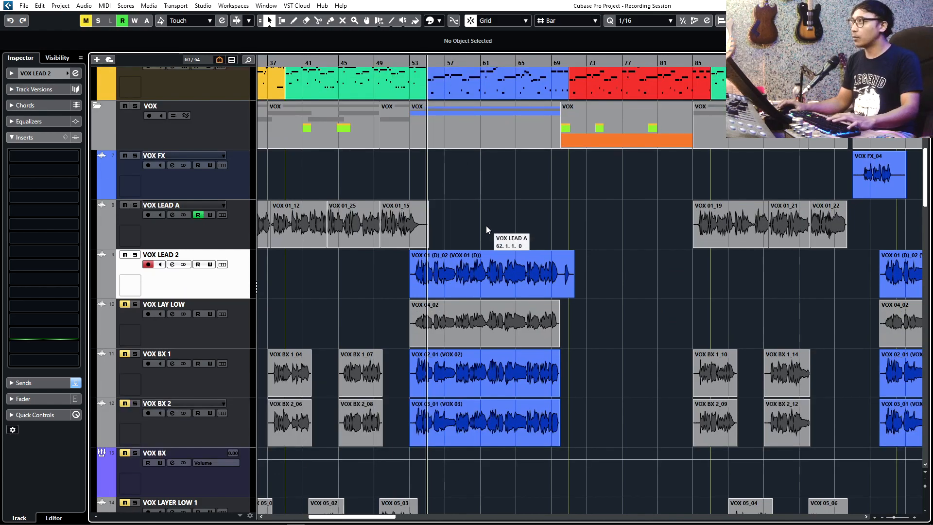
pyautogui.scroll(2, 532, 247)
pyautogui.hscroll(8, 595, 322)
pyautogui.click(422, 279)
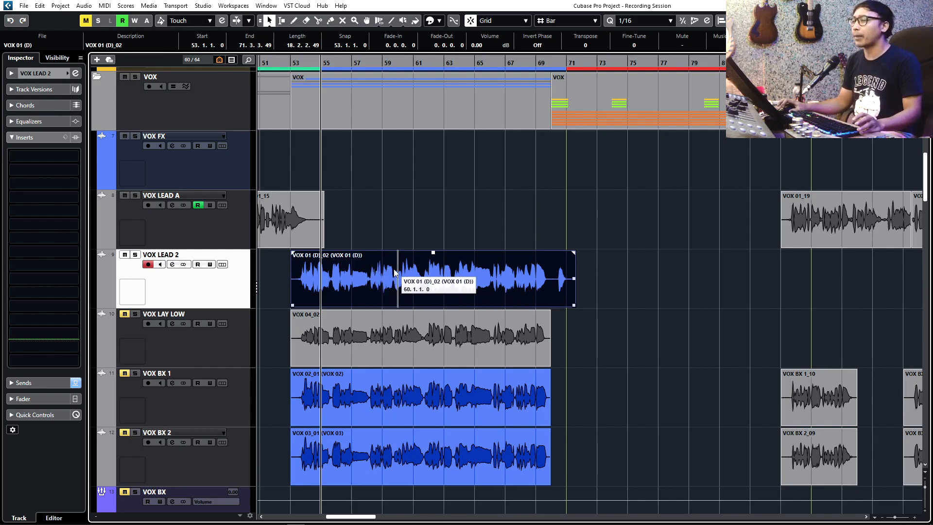
pyautogui.doubleClick(408, 286)
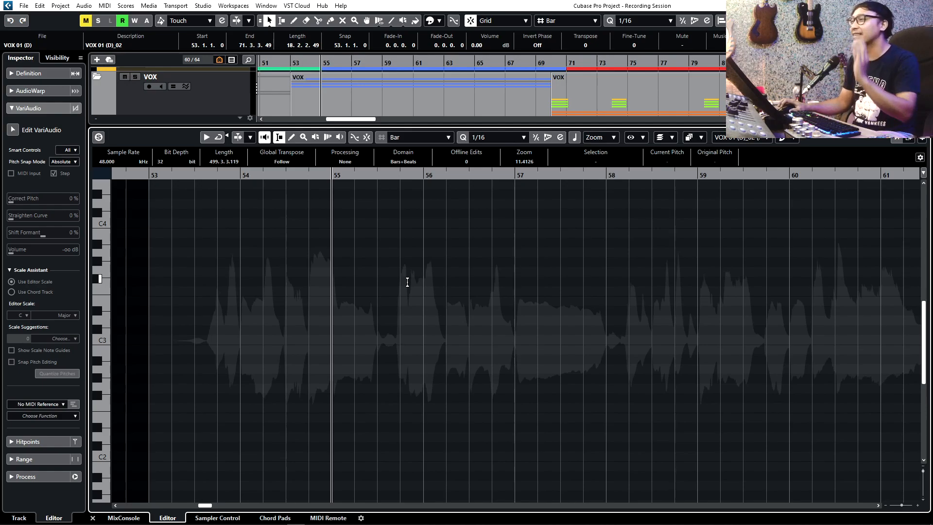
pyautogui.hotkey('ctrl', 'e')
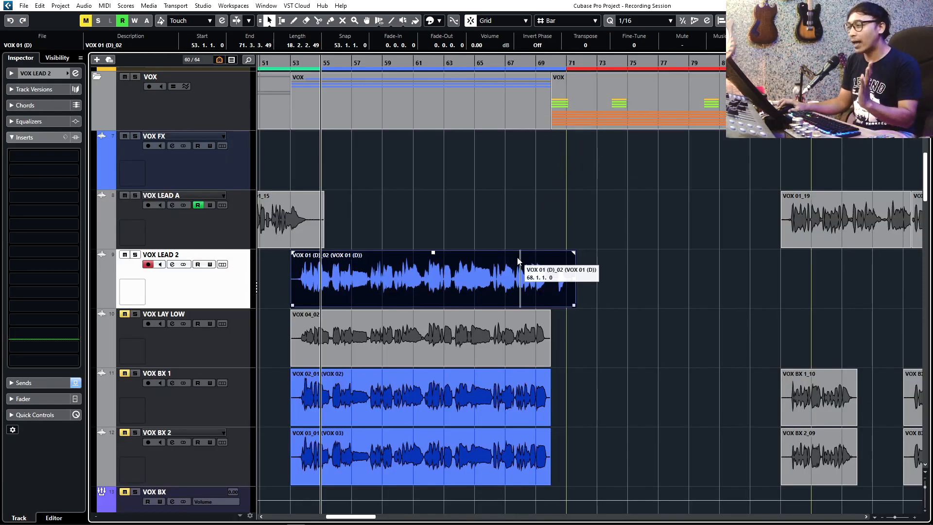
pyautogui.doubleClick(353, 282)
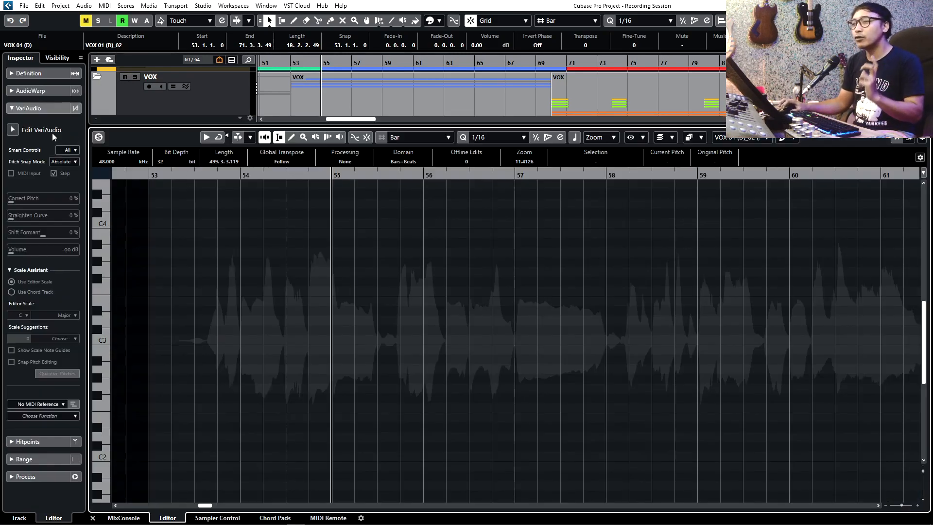
pyautogui.click(13, 130)
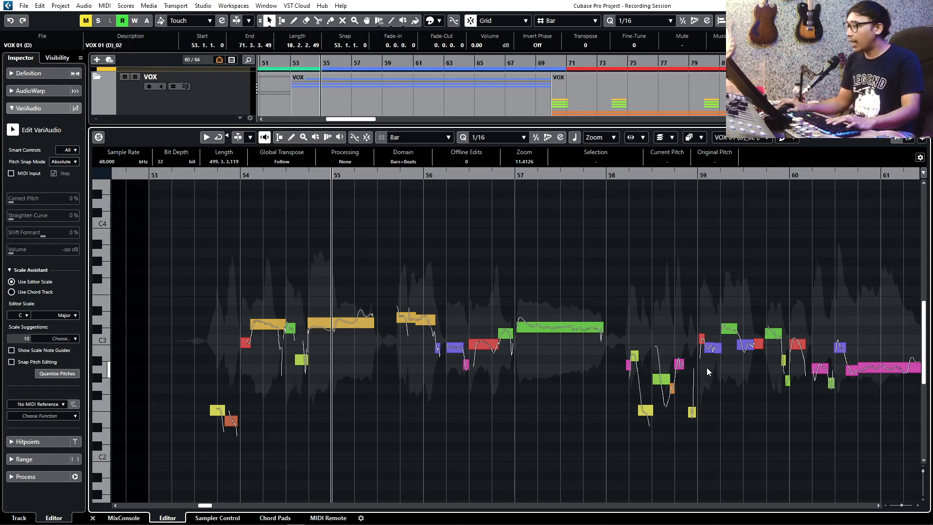
# Step: Examine the vocal's pitch segments between bars 53 and 61 at several vertical and horizontal zoom levels
pyautogui.moveTo(917, 522)
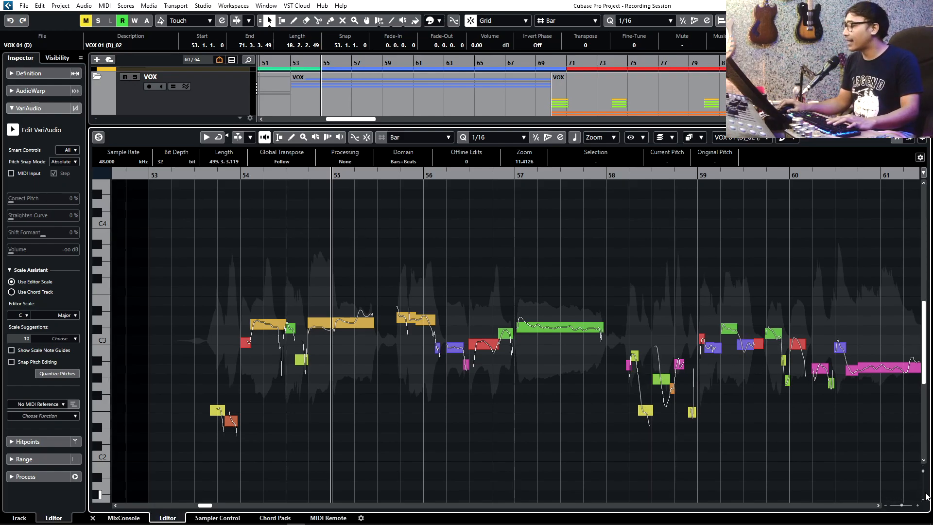
pyautogui.scroll(5, 923, 478)
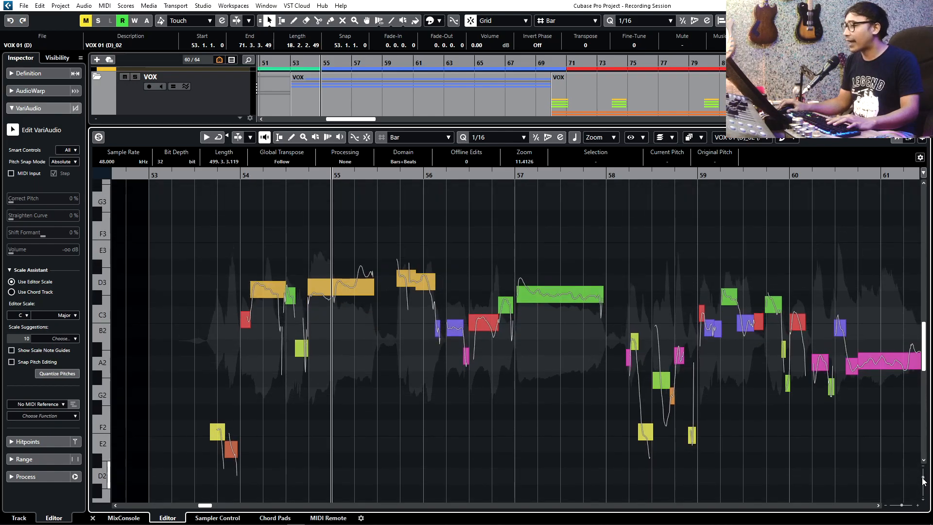
pyautogui.scroll(-5, 924, 479)
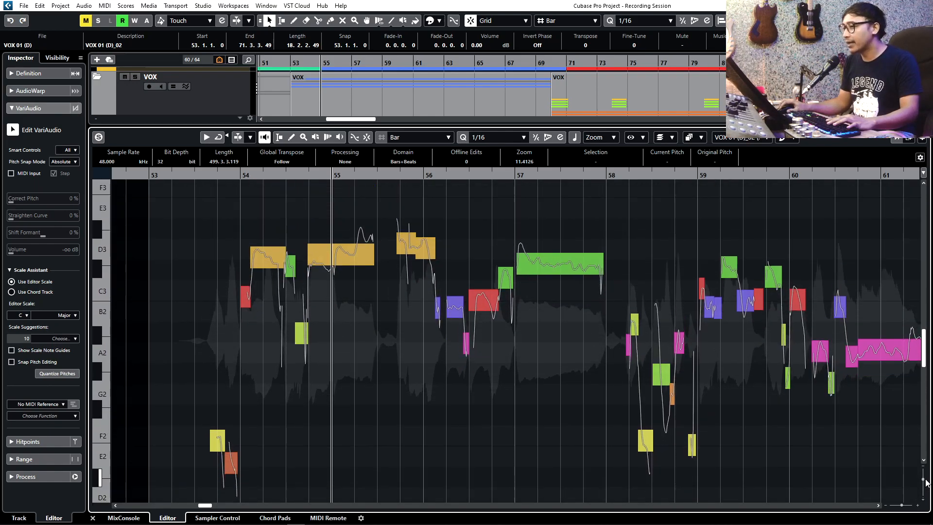
pyautogui.scroll(5, 902, 507)
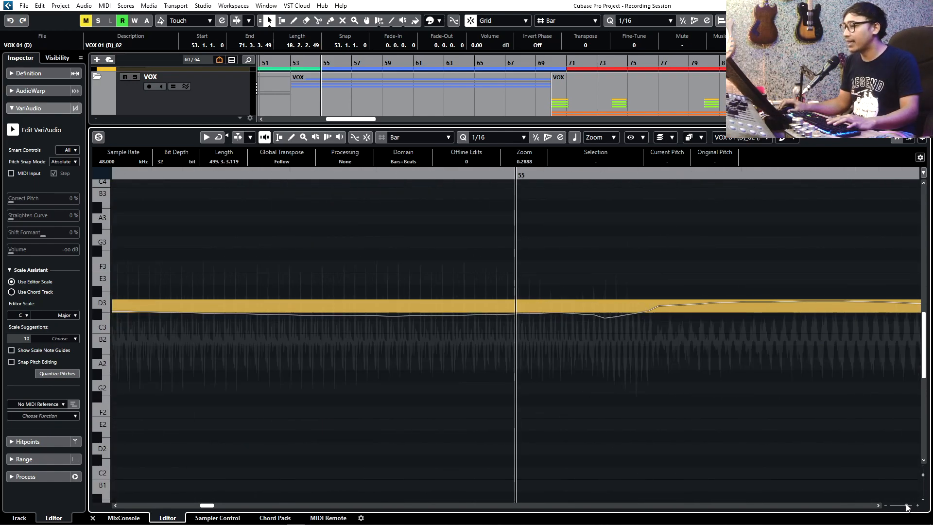
pyautogui.scroll(-5, 902, 508)
pyautogui.scroll(2, 902, 507)
pyautogui.scroll(1, 902, 508)
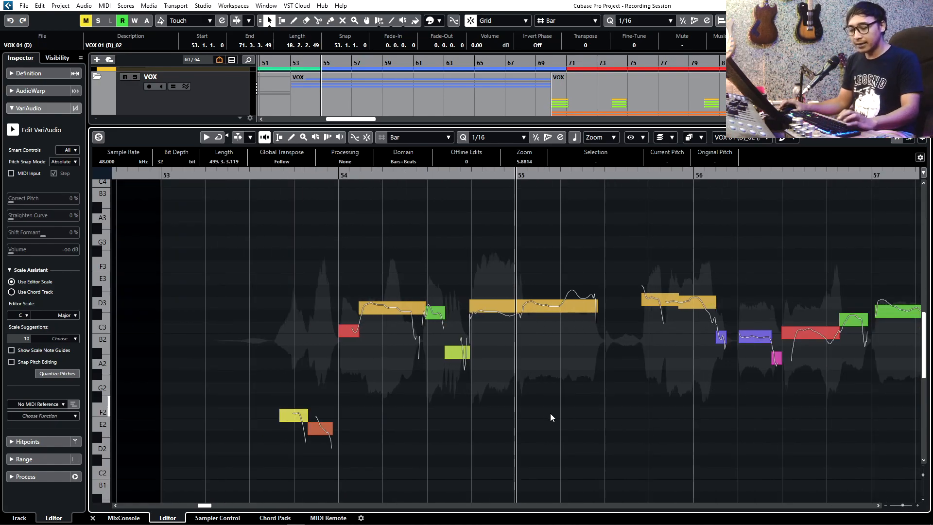
pyautogui.press('g')
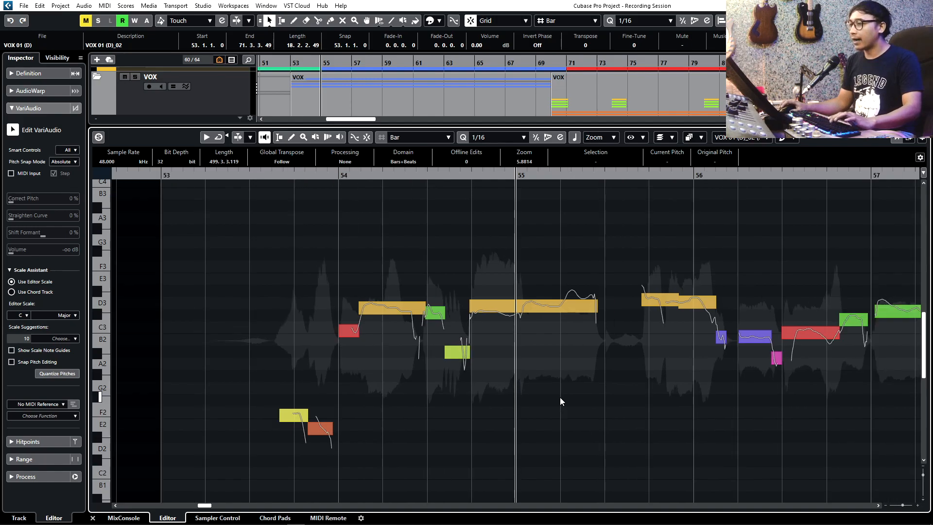
pyautogui.press('g')
pyautogui.press('g')
pyautogui.press('g')
pyautogui.press('g')
pyautogui.press('h')
pyautogui.press('h')
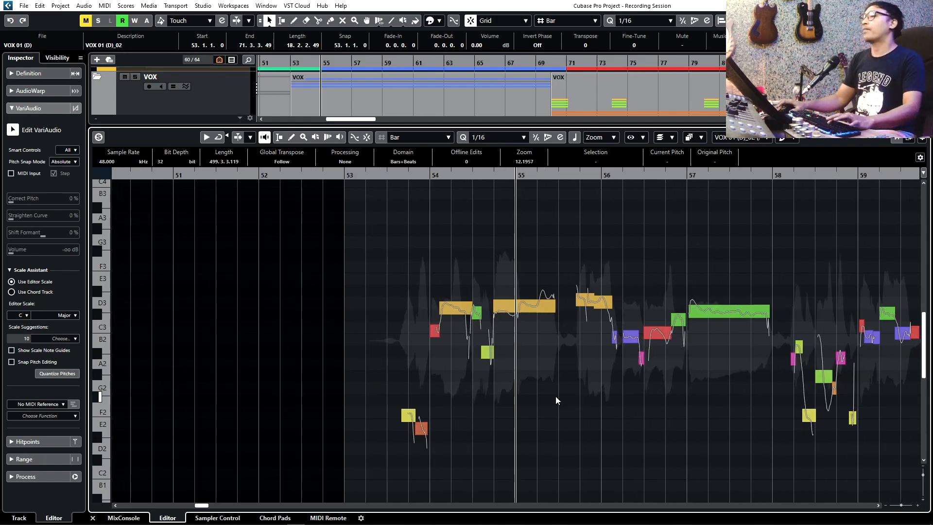
pyautogui.press('h')
pyautogui.press('h')
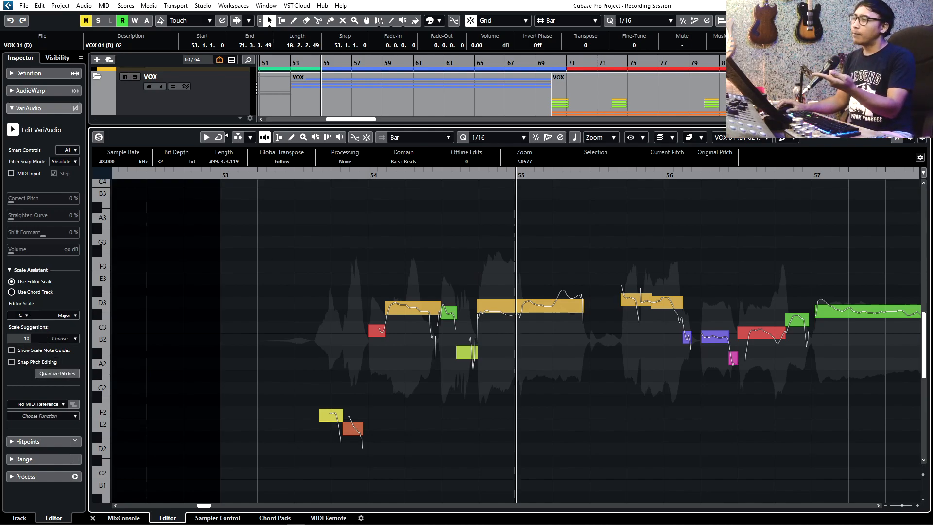
# Step: Solo the BASS track and inspect the opening notes of its bar 55 part to identify the song's key
pyautogui.hotkey('ctrl', 'alt', 'e')
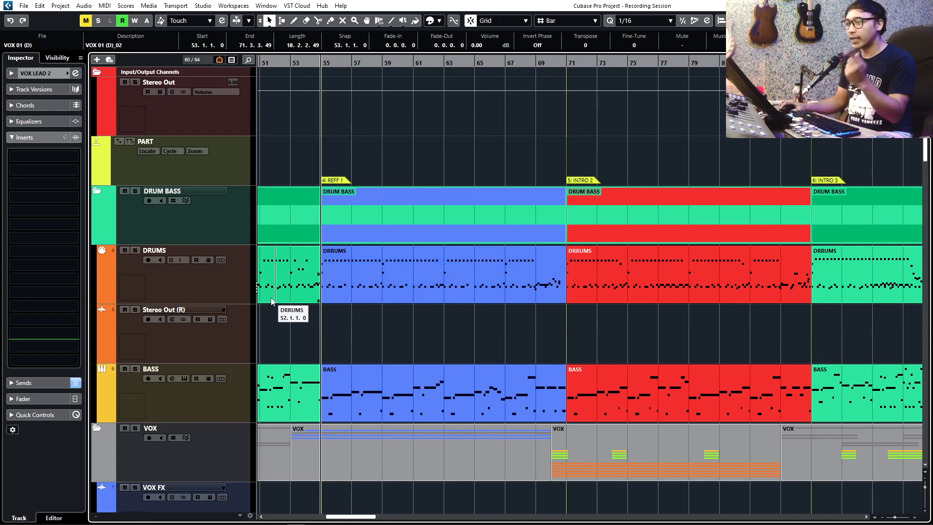
pyautogui.click(162, 399)
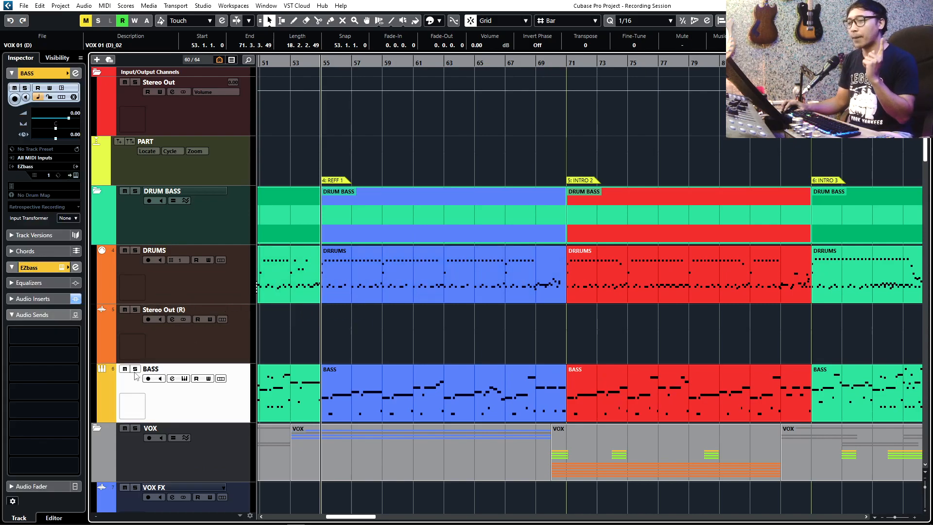
pyautogui.doubleClick(403, 411)
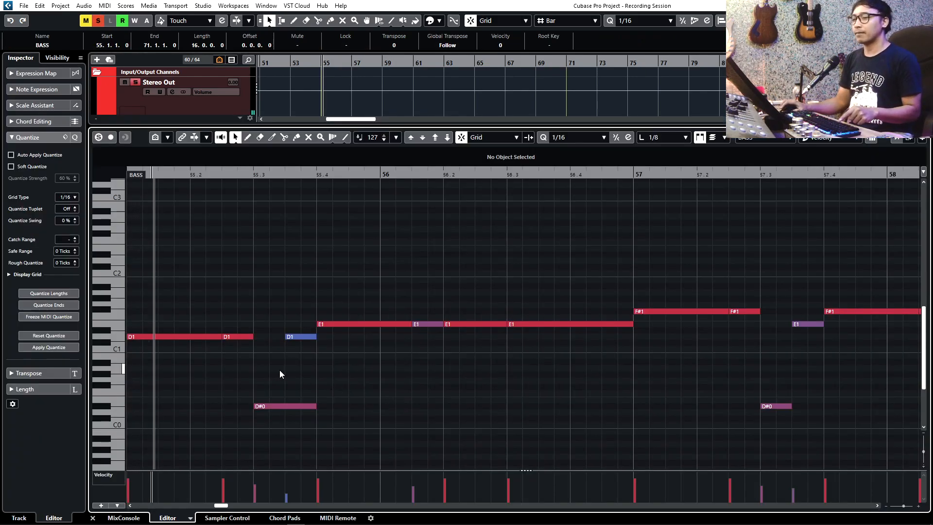
pyautogui.hscroll(-3, 211, 352)
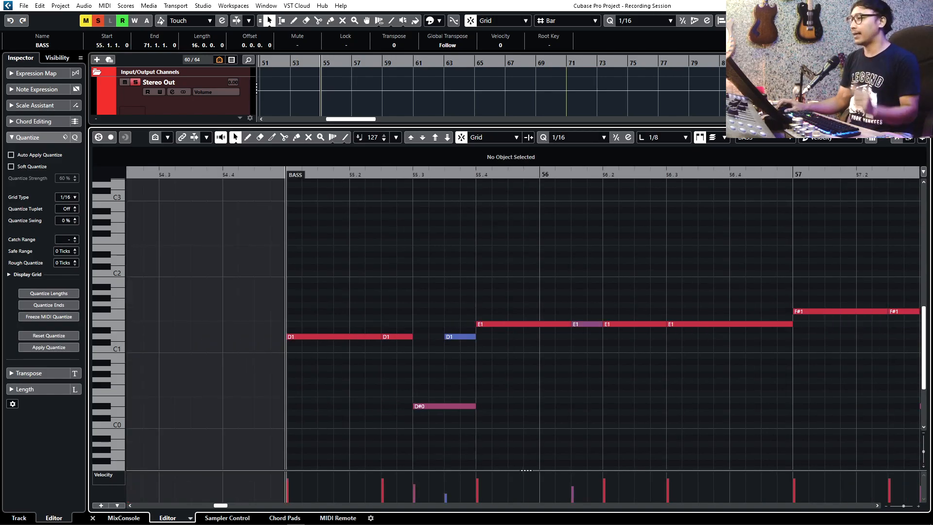
pyautogui.press('Return')
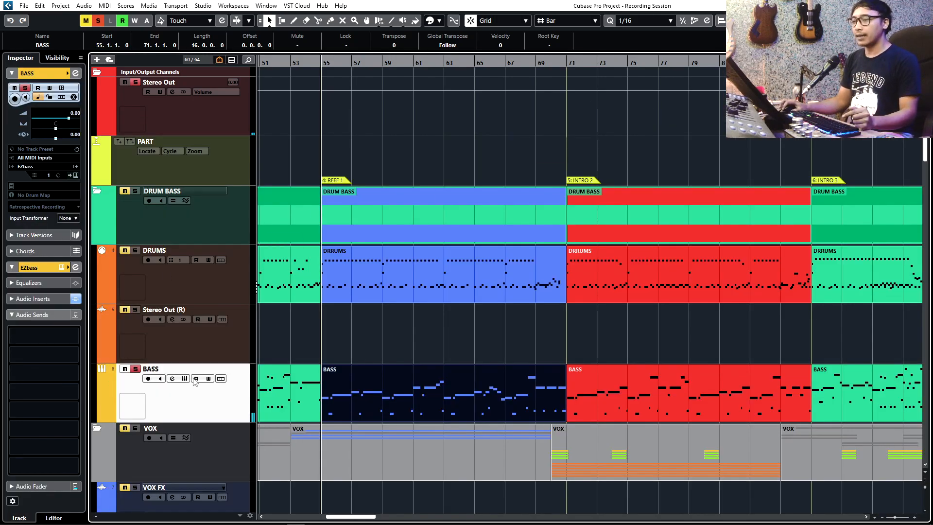
# Step: Reopen the VOX 01 (D)_02 vocal event from the VOX LEAD 2 track in the sample editor
pyautogui.scroll(-2, 184, 380)
pyautogui.scroll(-3, 377, 371)
pyautogui.click(377, 370)
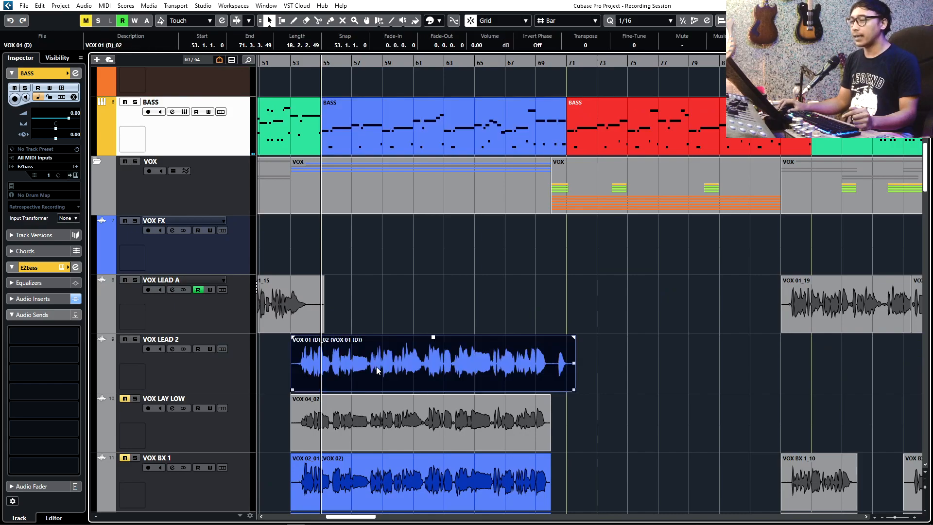
pyautogui.press('Return')
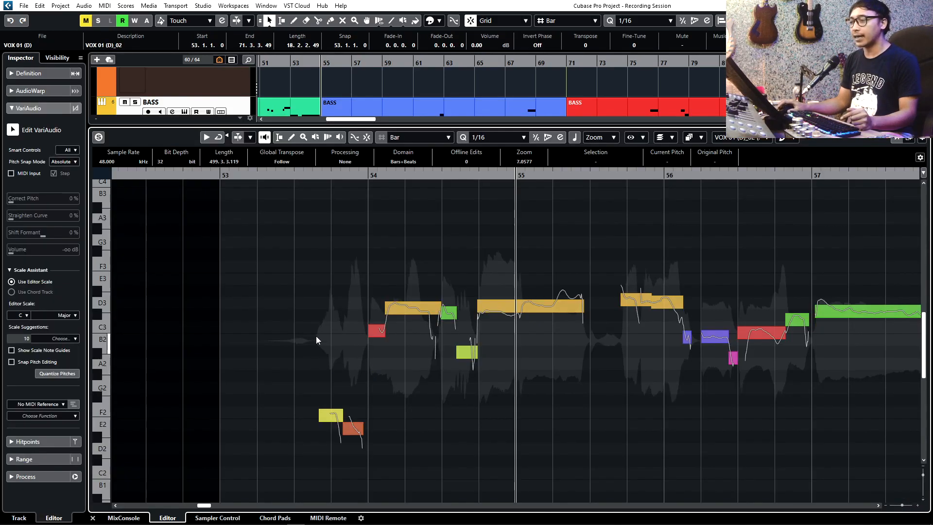
# Step: Set the Scale Assistant's editor scale to D Major and enable Show Scale Note Guides and Snap Pitch Editing
pyautogui.click(22, 314)
pyautogui.click(30, 348)
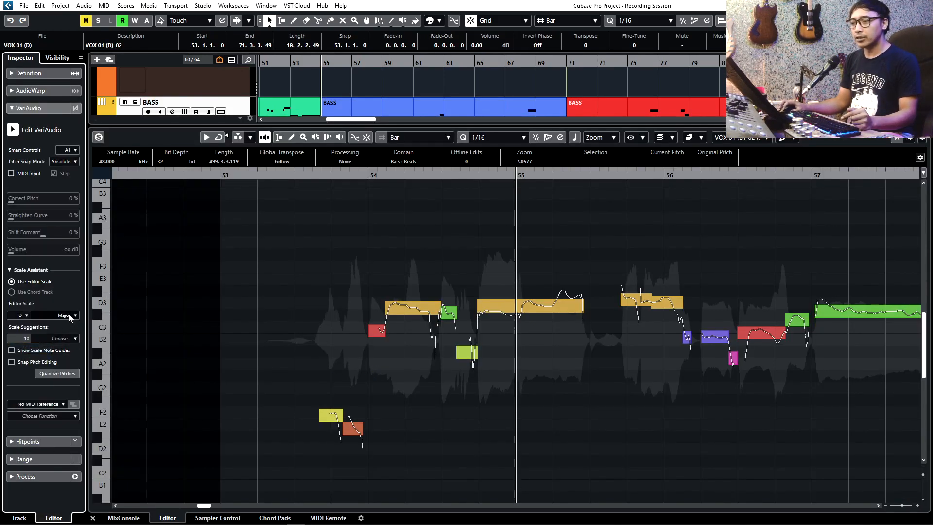
pyautogui.click(68, 315)
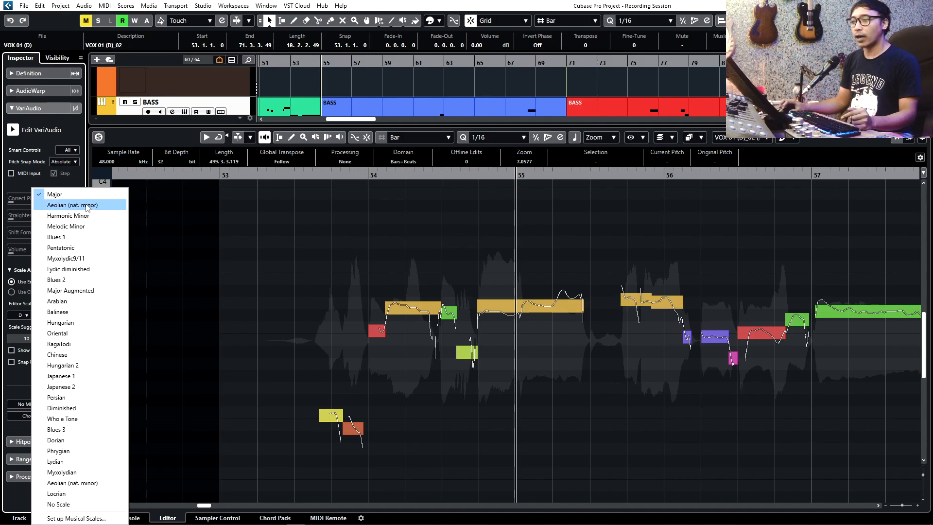
pyautogui.click(64, 194)
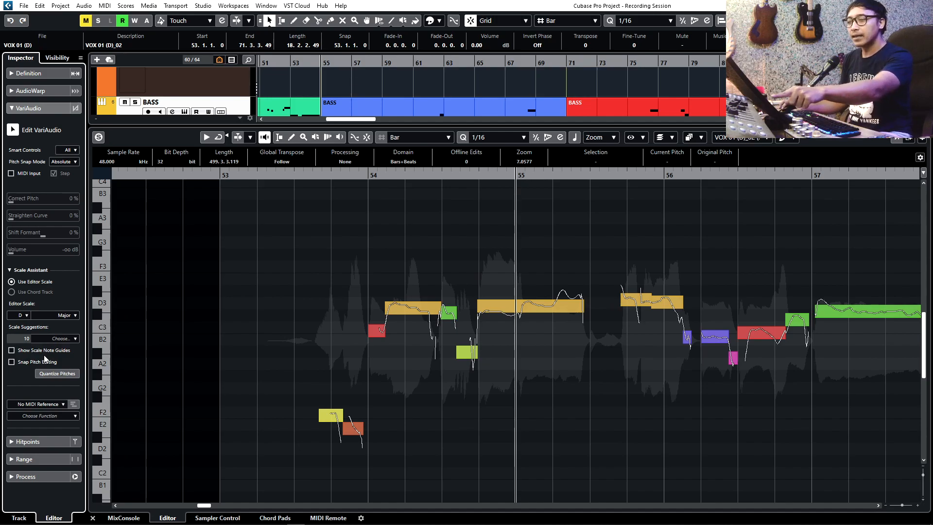
pyautogui.click(12, 351)
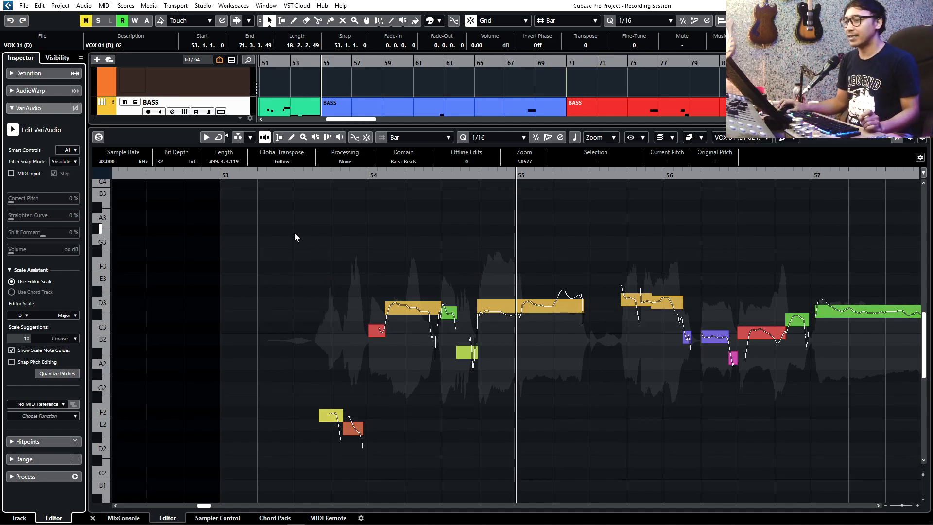
pyautogui.click(11, 362)
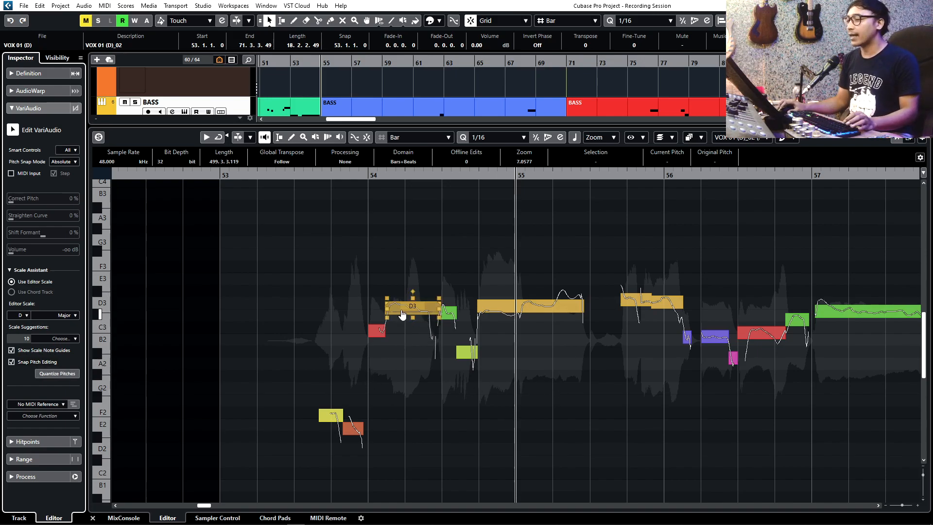
# Step: Play back the opening vocal phrase from about the middle of bar 53
pyautogui.click(309, 174)
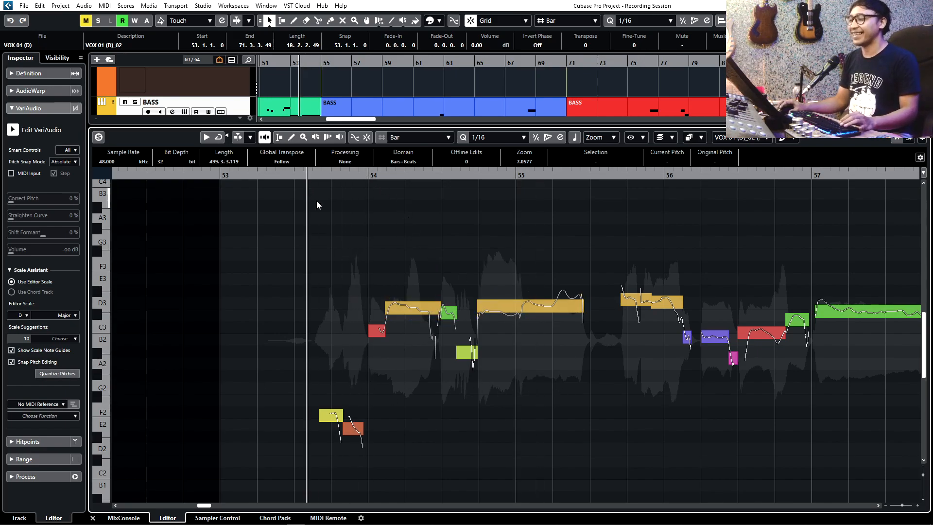
pyautogui.hscroll(3, 385, 340)
pyautogui.hscroll(-2, 335, 342)
pyautogui.hscroll(-2, 327, 343)
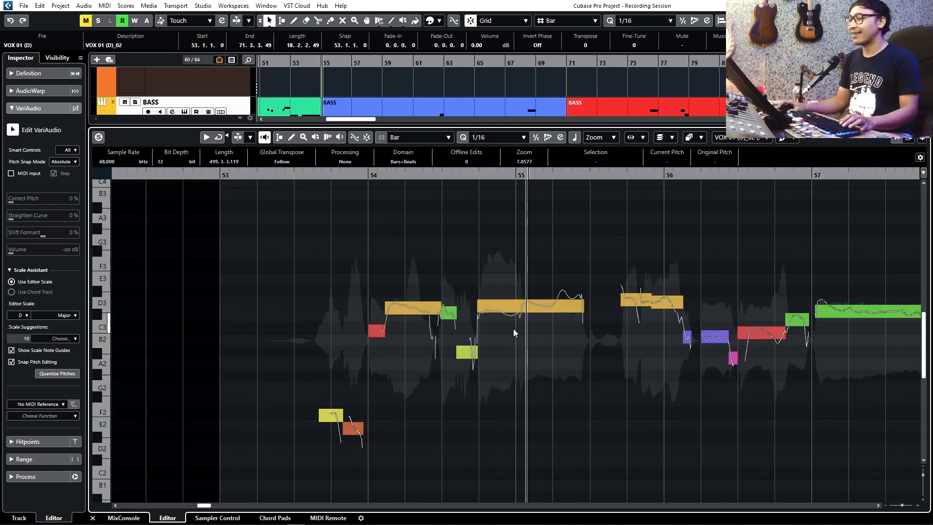
pyautogui.press('space')
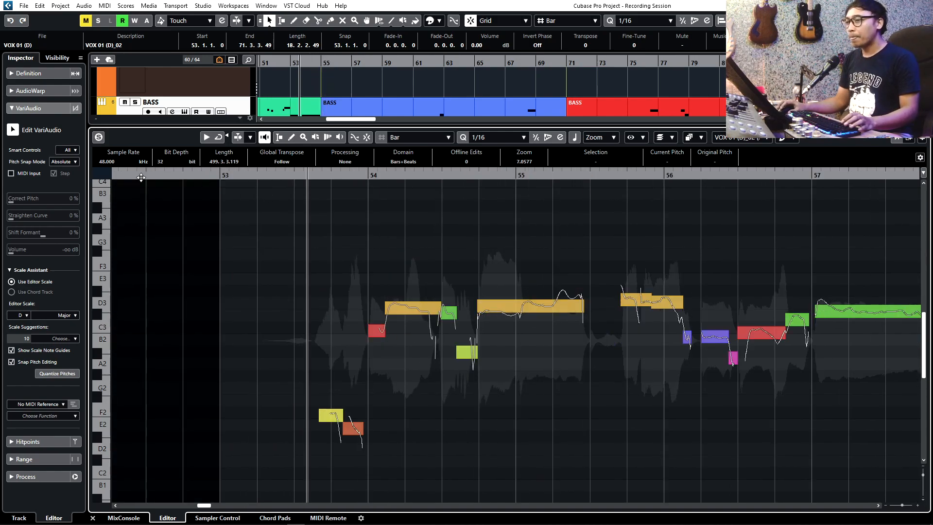
# Step: Switch VariAudio to the default smart controls for comparison, and return to showing all smart controls
pyautogui.click(68, 151)
pyautogui.click(124, 164)
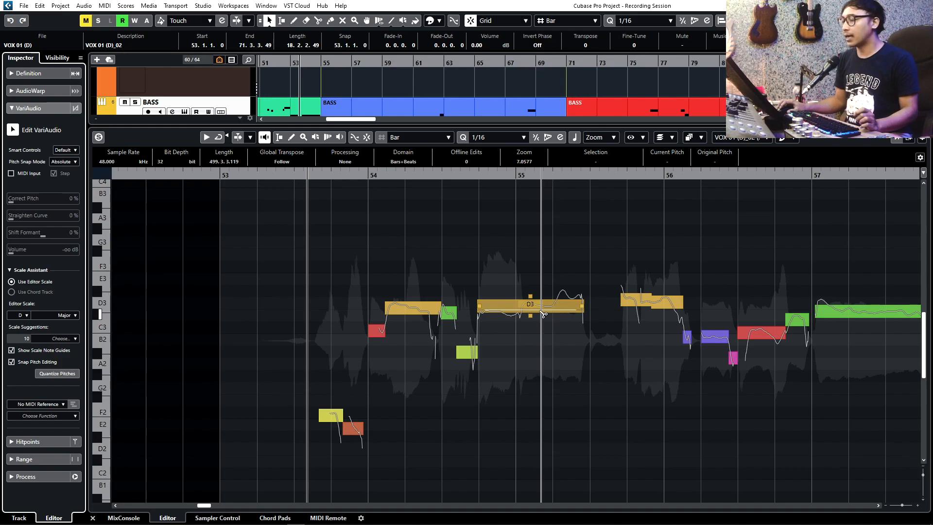
pyautogui.click(75, 151)
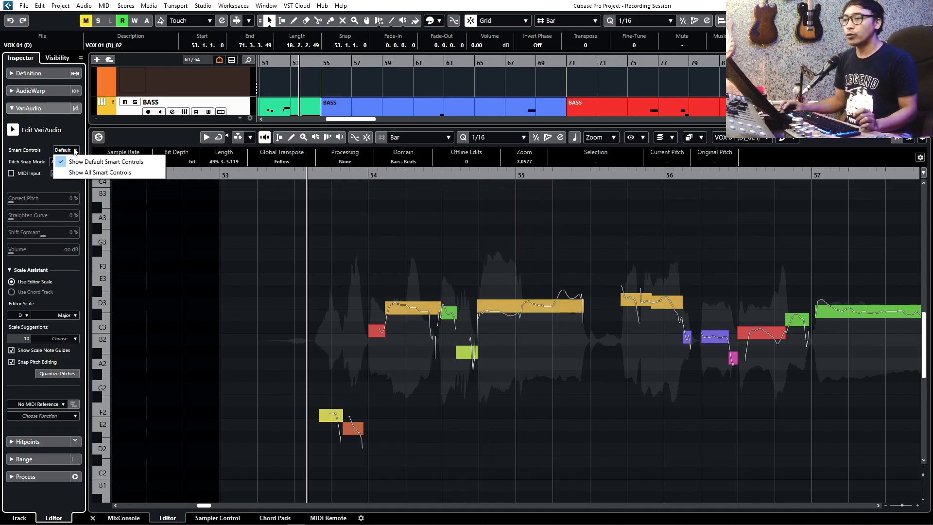
pyautogui.click(97, 173)
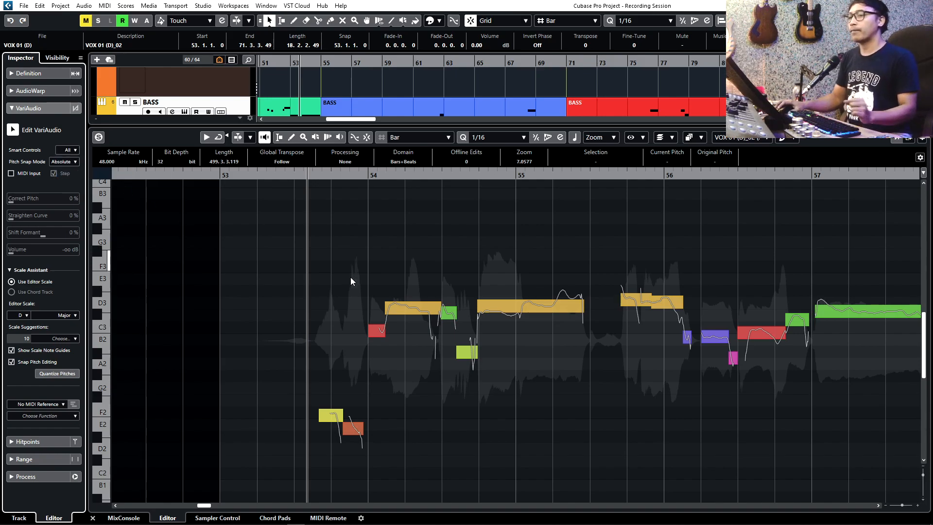
# Step: Split the long D3 segment around bar 55 into three parts and cut the falling tail off the D3 segment after bar 54
pyautogui.click(552, 313)
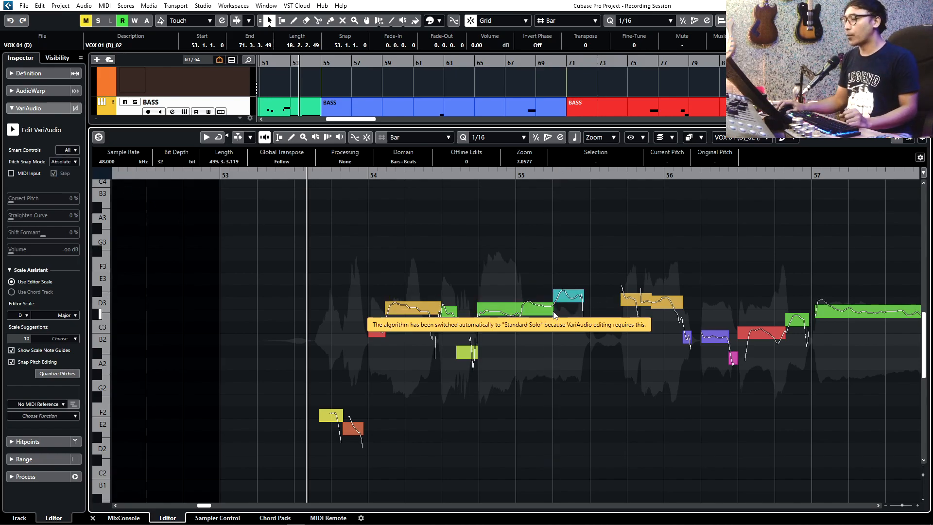
pyautogui.click(519, 314)
pyautogui.click(566, 296)
pyautogui.moveTo(581, 259); pyautogui.dragTo(431, 324)
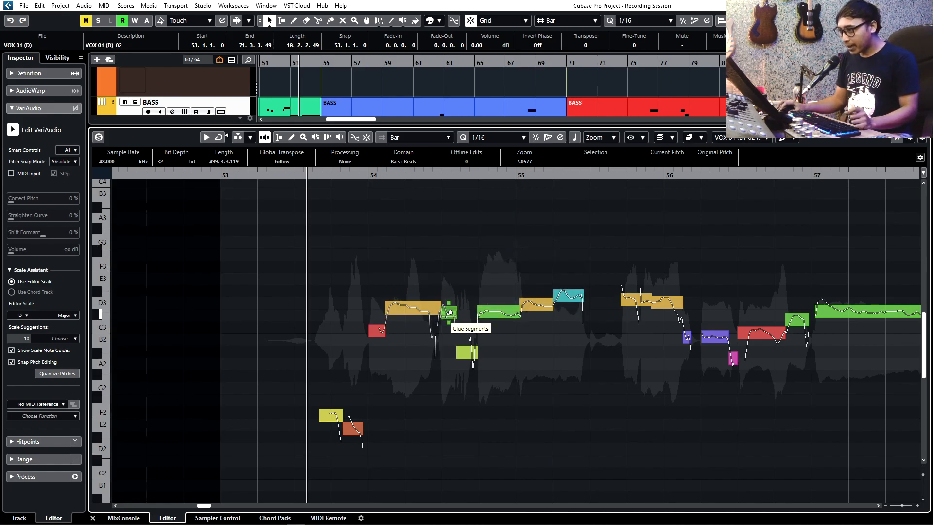
pyautogui.click(428, 315)
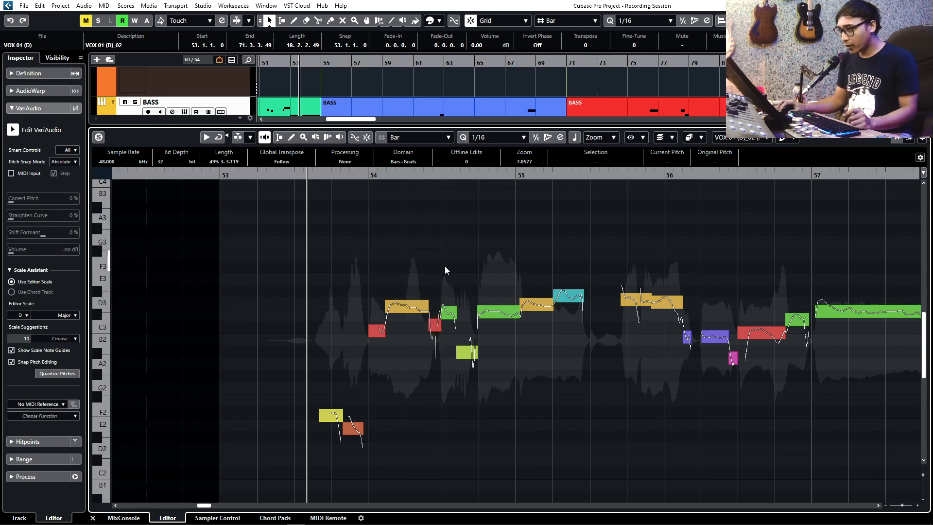
# Step: Quantize the pitches of the D3 segment after bar 54 and the three segments around bar 55, and play back the phrase
pyautogui.click(405, 306)
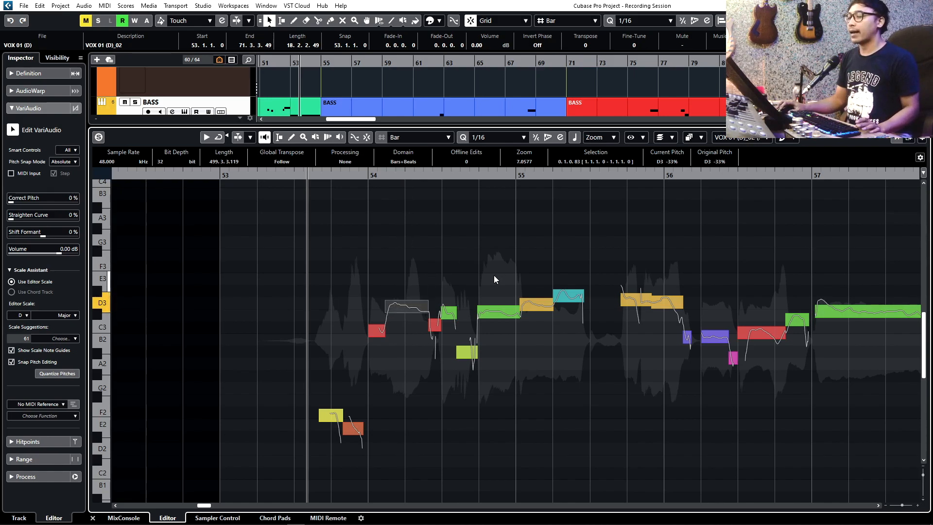
pyautogui.moveTo(509, 246); pyautogui.dragTo(577, 353)
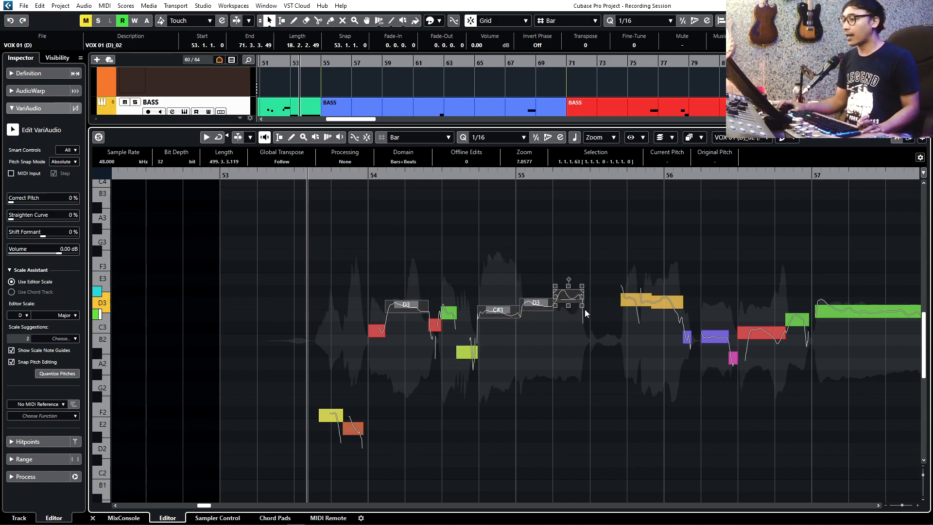
pyautogui.click(65, 374)
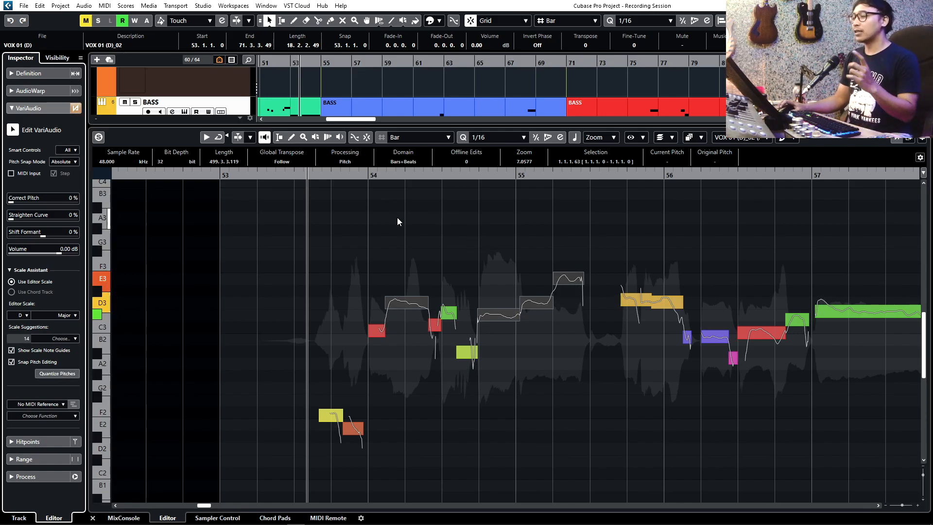
pyautogui.press('space')
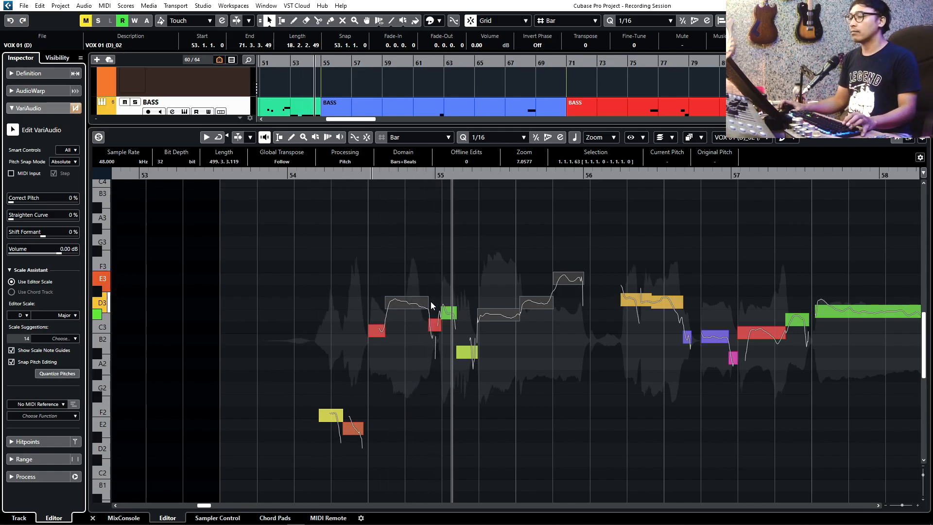
pyautogui.click(409, 343)
pyautogui.press('space')
# Step: Lower the long segments just after bars 54 and 55 to C#3 and the phrase's last segment to D3, and play back the result
pyautogui.moveTo(407, 278); pyautogui.dragTo(375, 314)
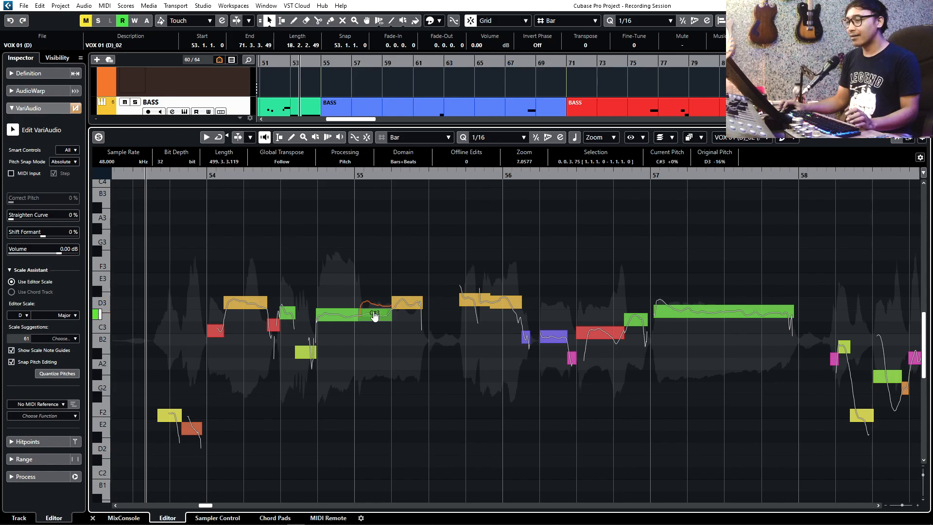
pyautogui.click(416, 348)
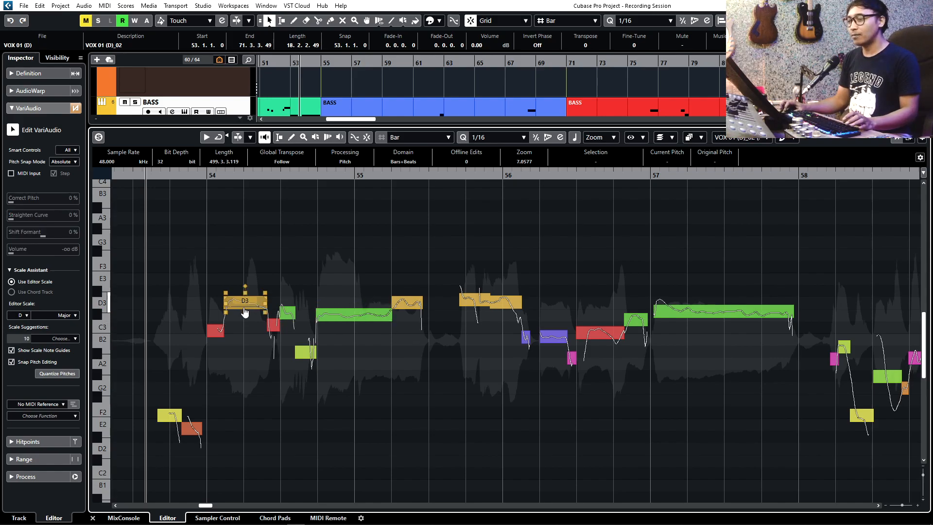
pyautogui.moveTo(244, 310); pyautogui.dragTo(245, 323)
pyautogui.click(264, 286)
pyautogui.press('space')
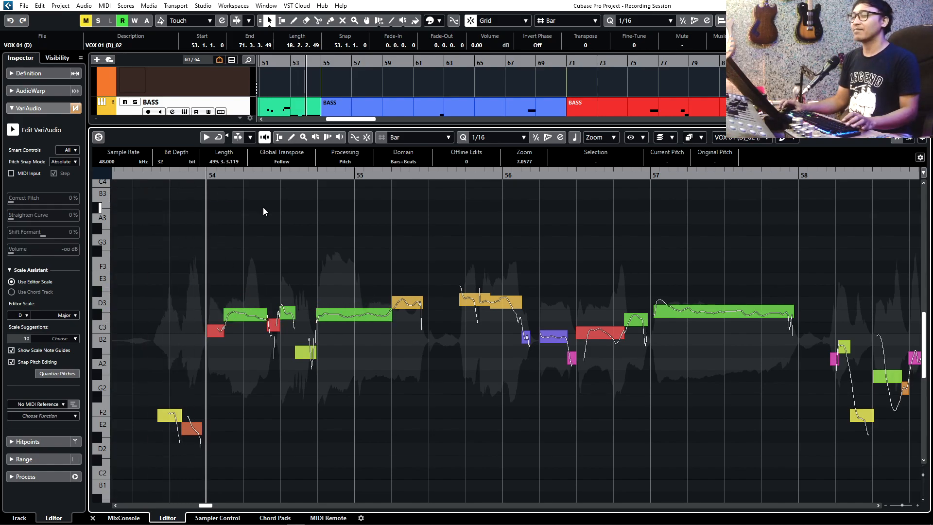
pyautogui.press('space')
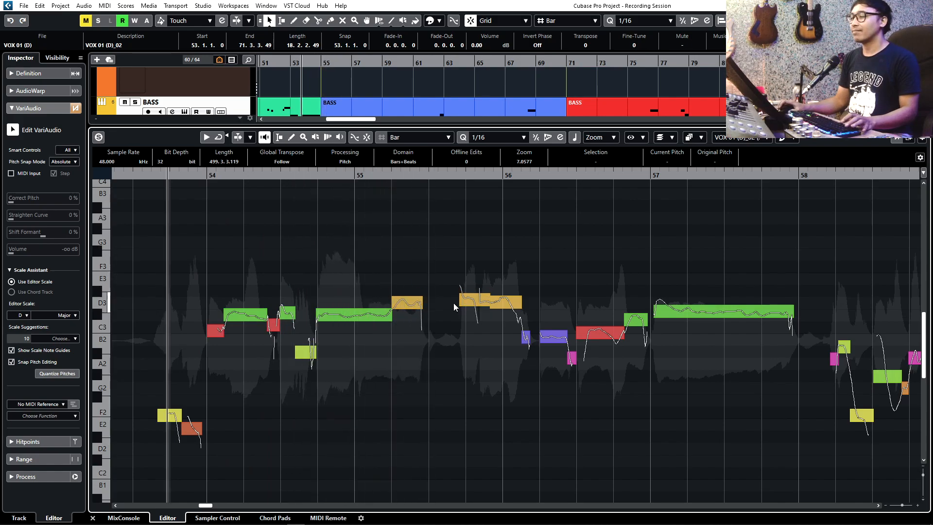
# Step: Straighten the pitch curve of the C#3 segment just after bar 54 by 29%
pyautogui.moveTo(245, 315)
pyautogui.mouseDown()
pyautogui.moveTo(256, 265)
pyautogui.moveTo(253, 326)
pyautogui.moveTo(252, 315)
pyautogui.mouseUp()
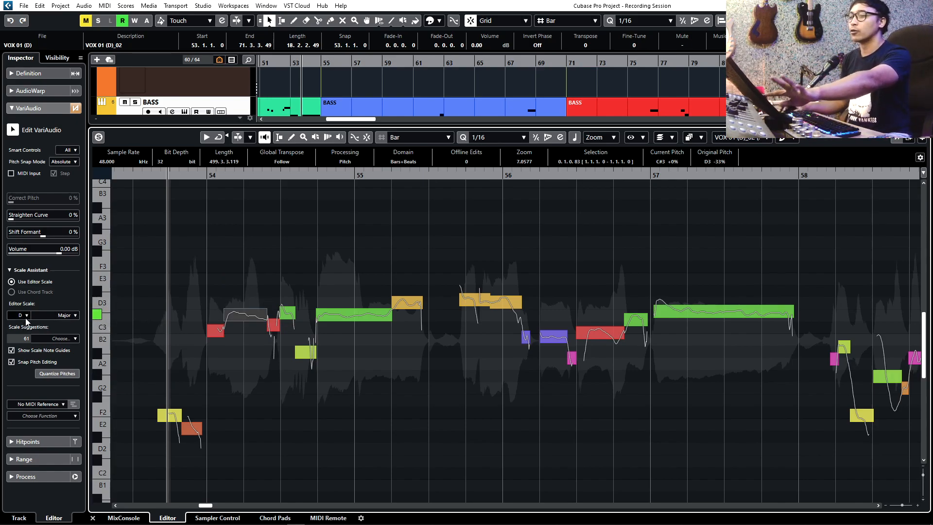
pyautogui.moveTo(242, 312)
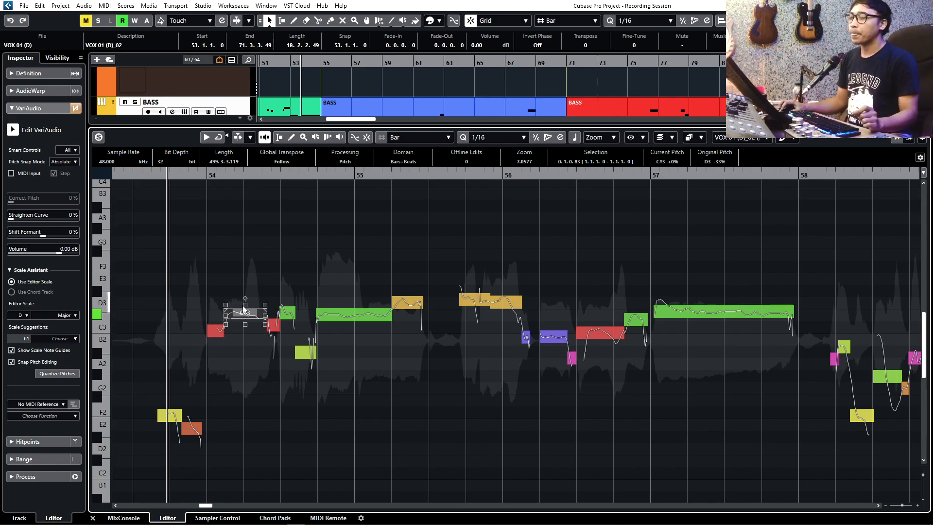
pyautogui.moveTo(245, 298); pyautogui.dragTo(245, 330)
pyautogui.moveTo(245, 298); pyautogui.dragTo(248, 304)
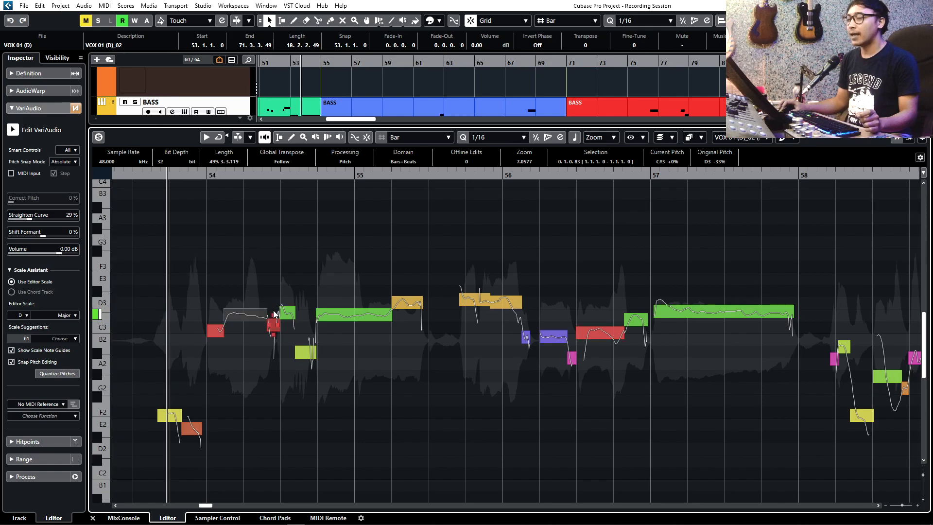
# Step: Straighten the curves of the C#3 segments before and after bar 55 by 58% and 29%, and the following D3 segment by 28%
pyautogui.click(342, 263)
pyautogui.moveTo(337, 298); pyautogui.dragTo(335, 311)
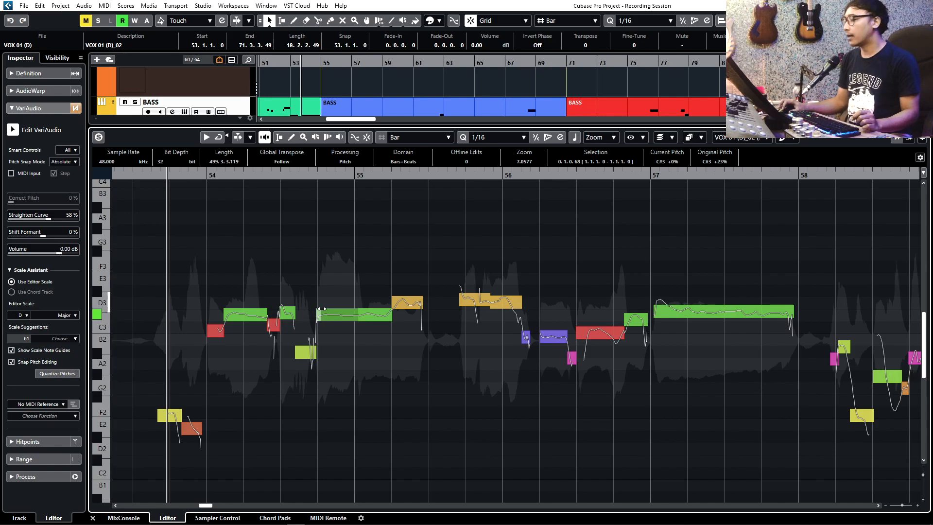
pyautogui.hotkey('shift', 'h')
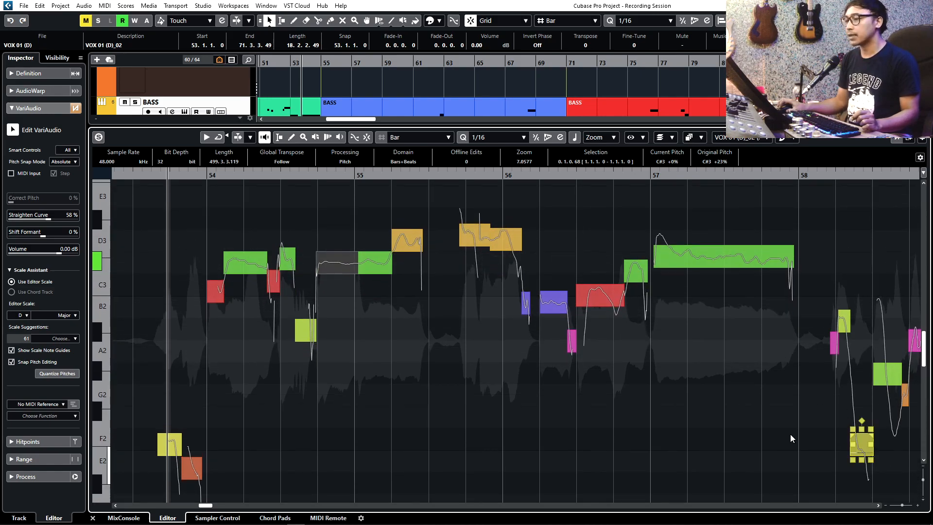
pyautogui.click(375, 261)
pyautogui.moveTo(377, 247); pyautogui.dragTo(378, 257)
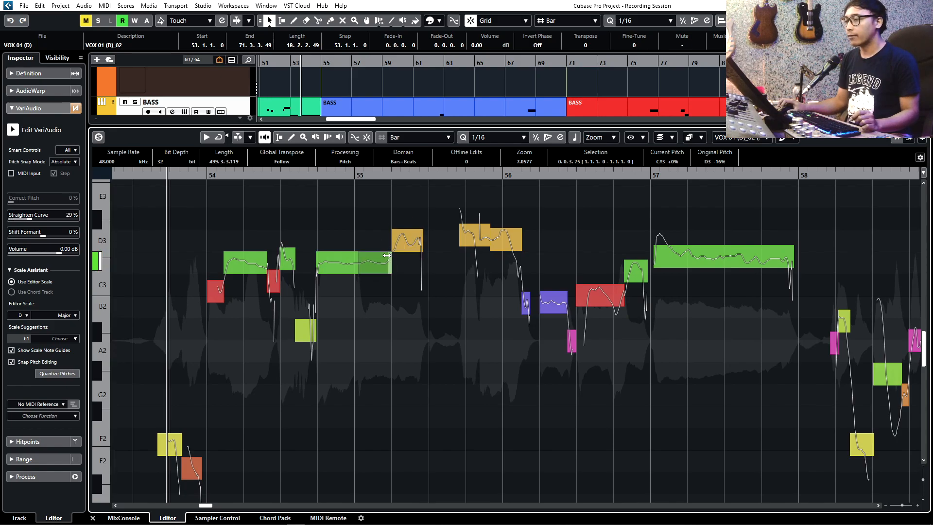
pyautogui.click(396, 241)
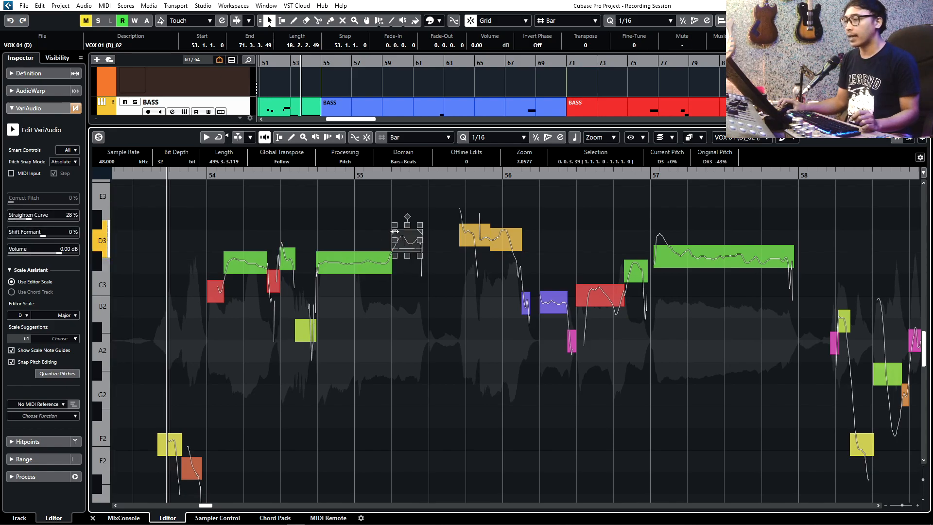
pyautogui.click(387, 227)
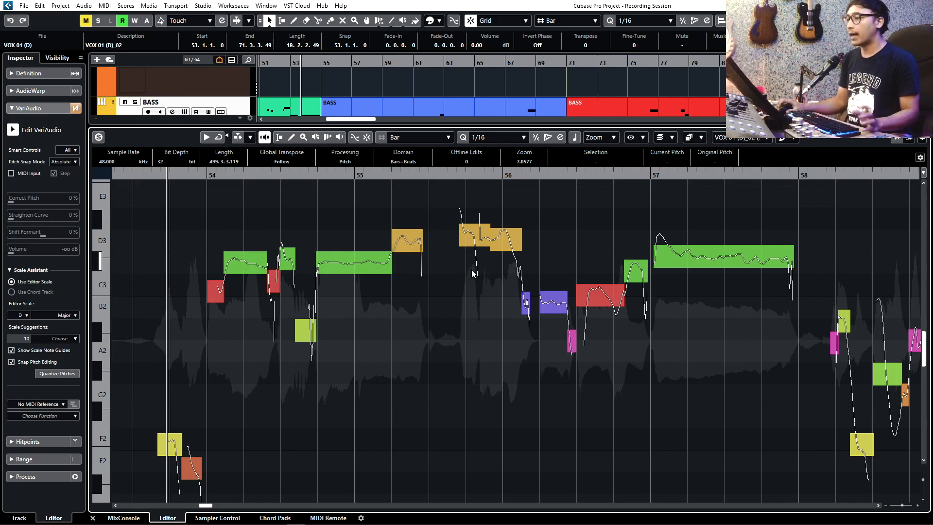
# Step: Play back the corrected phrase from before bar 54 to past bar 55
pyautogui.scroll(1, 195, 200)
pyautogui.click(451, 286)
pyautogui.press('space')
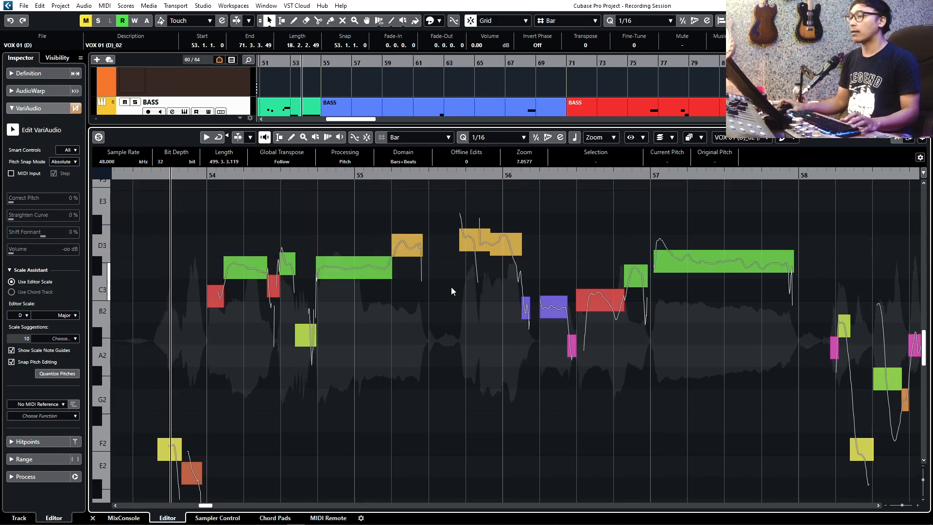
pyautogui.scroll(1, 450, 287)
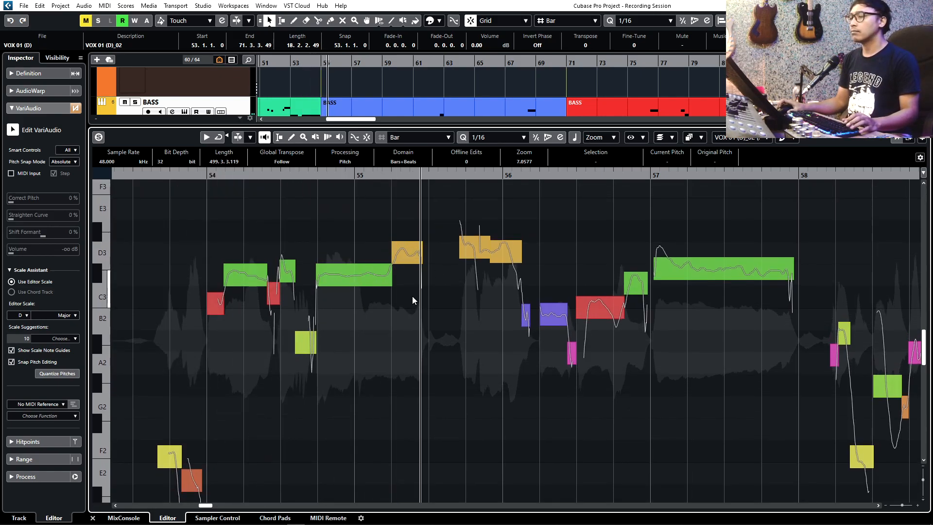
pyautogui.click(446, 317)
pyautogui.press('space')
# Step: Lower the C3 segment in the second half of bar 56 to B2, straighten its curve by 42%, and play back the phrase
pyautogui.moveTo(441, 312); pyautogui.dragTo(442, 314)
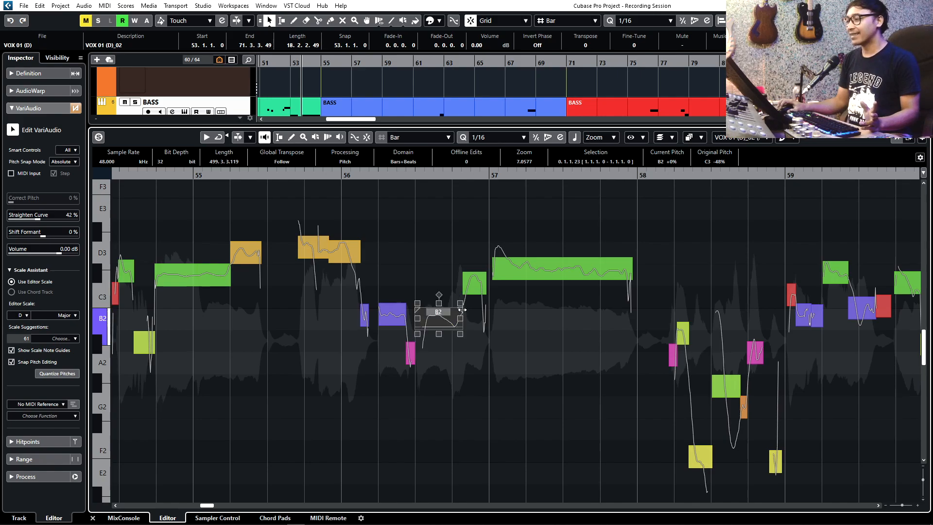
pyautogui.click(449, 309)
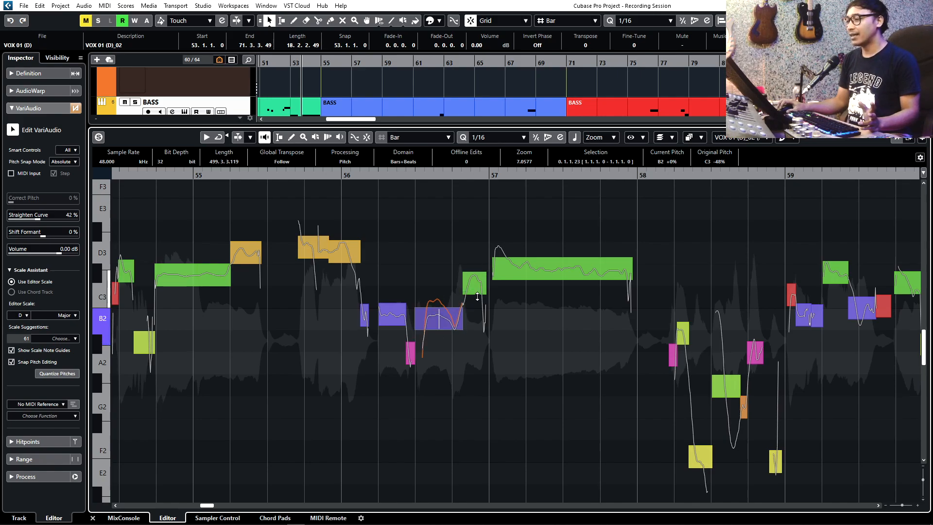
pyautogui.click(427, 309)
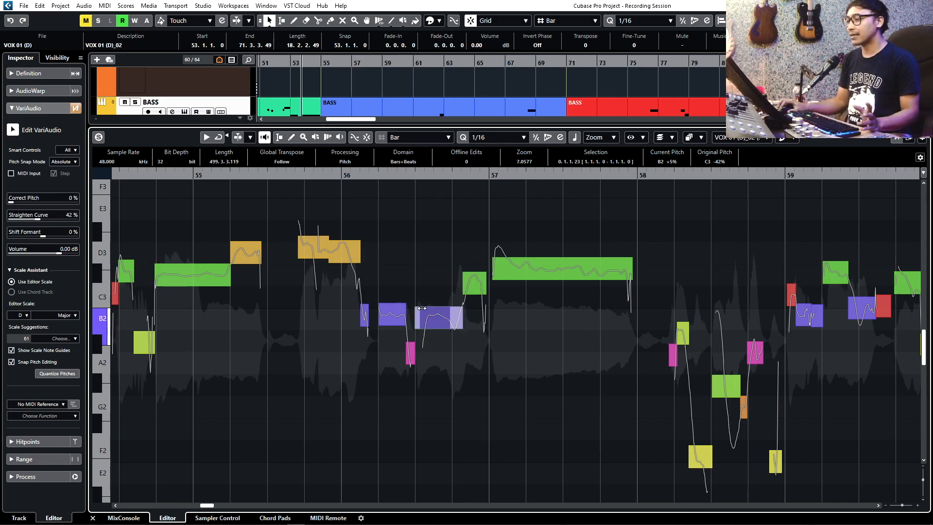
pyautogui.click(412, 300)
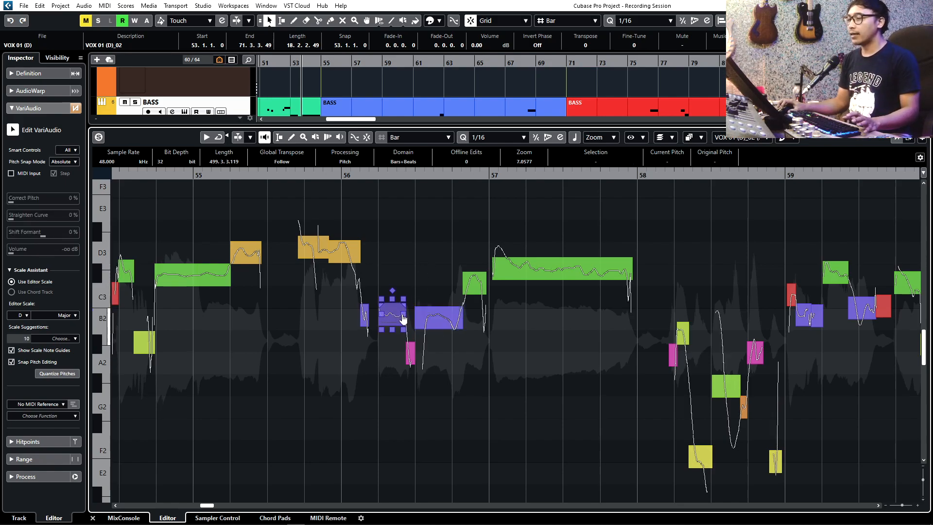
pyautogui.press('space')
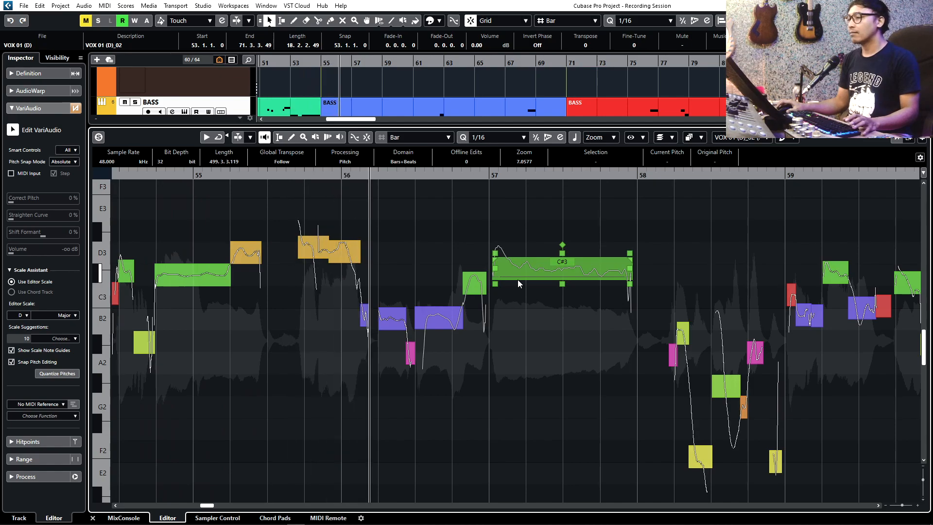
# Step: Split the long segment after bar 57 near its start, snap both parts to C#3, and straighten the second part's curve by 24%
pyautogui.click(517, 280)
pyautogui.press('space')
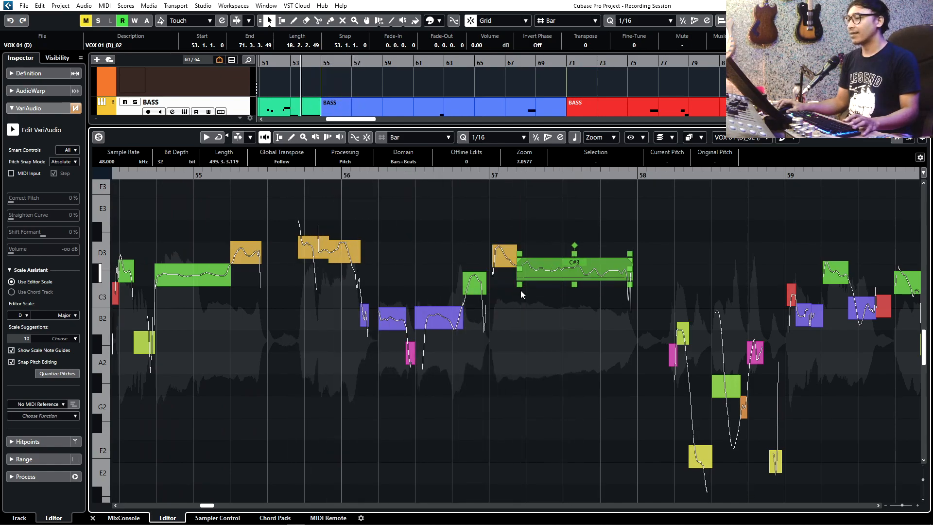
pyautogui.moveTo(552, 273); pyautogui.dragTo(553, 279)
pyautogui.moveTo(503, 256); pyautogui.dragTo(510, 273)
pyautogui.click(575, 263)
pyautogui.moveTo(574, 260); pyautogui.dragTo(575, 272)
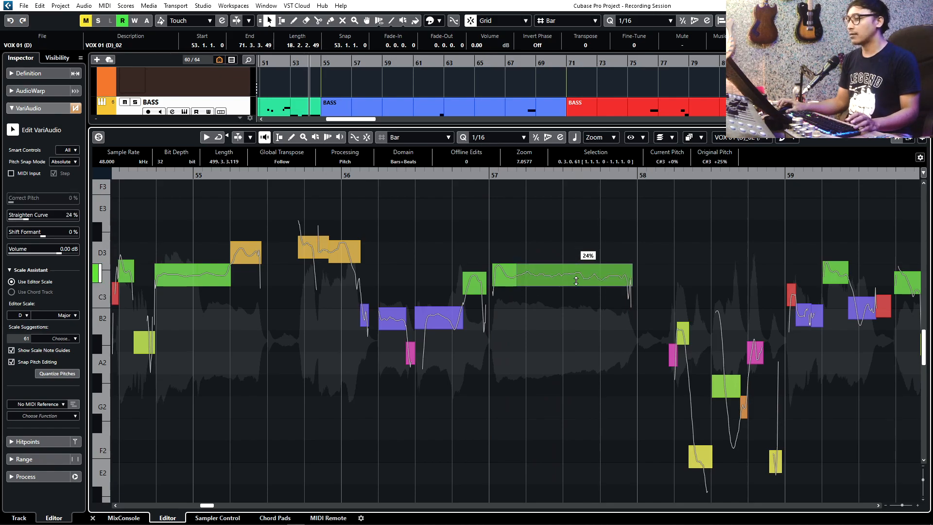
# Step: Play back the tuned phrase into bar 59 and set the playback position shortly after bar 58
pyautogui.press('space')
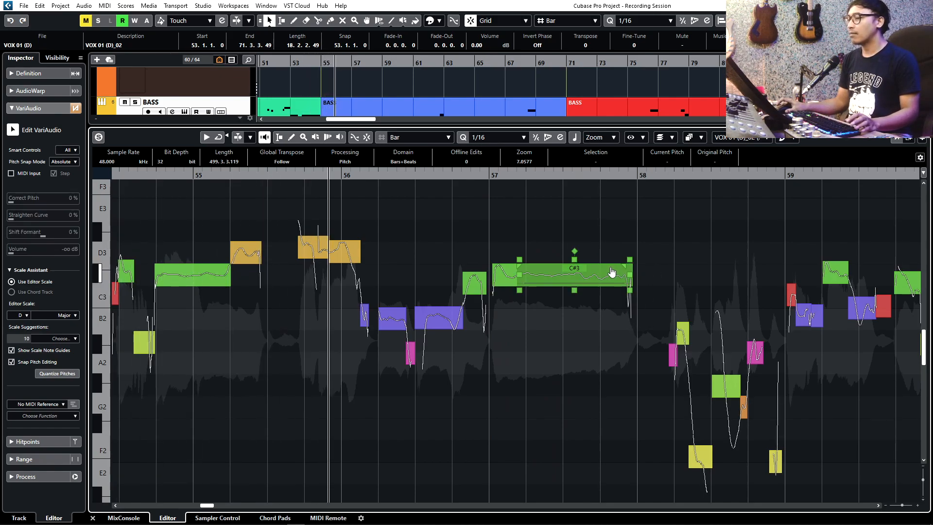
pyautogui.click(590, 273)
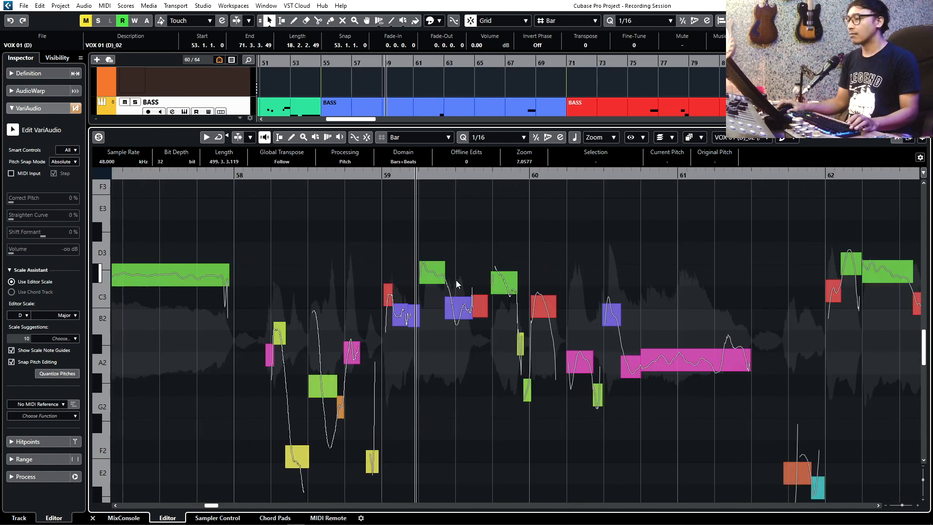
pyautogui.click(275, 173)
pyautogui.press('space')
# Step: Snap the two highest segments in bar 59 to C#3 and play back the phrase
pyautogui.click(440, 279)
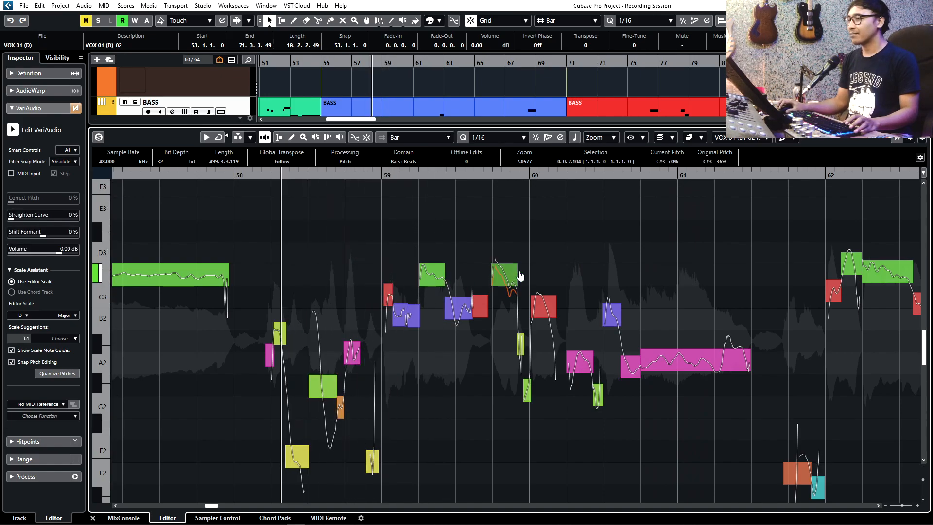
pyautogui.click(444, 200)
pyautogui.press('space')
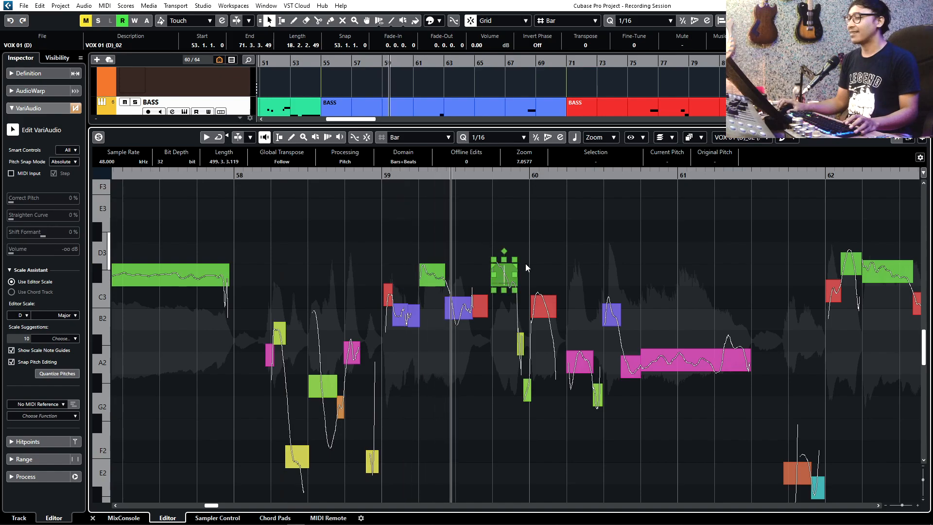
pyautogui.press('space')
pyautogui.moveTo(505, 273)
pyautogui.mouseDown()
pyautogui.moveTo(504, 298)
pyautogui.moveTo(509, 284)
pyautogui.mouseUp()
pyautogui.click(500, 309)
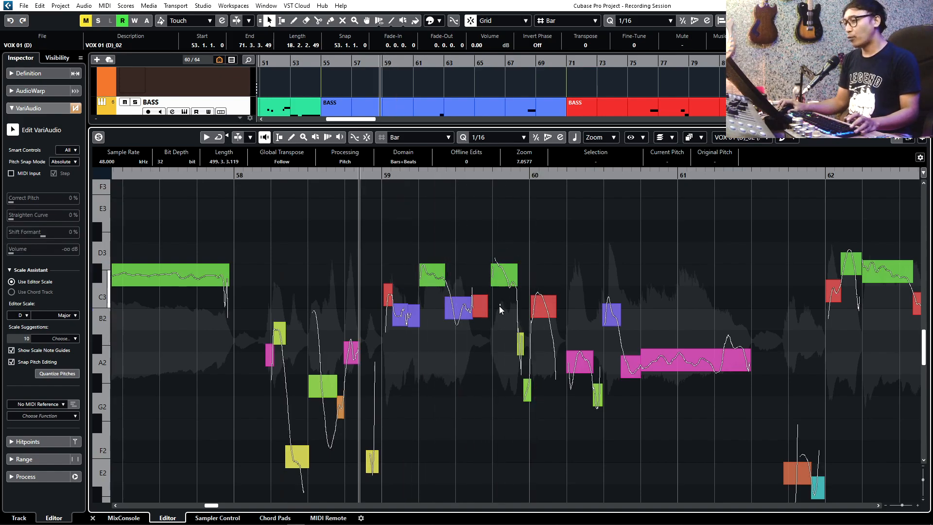
# Step: Lower the segments on either side of bar 60 to B2, and snap the remaining segments up to mid bar 61 to B2 and A2
pyautogui.moveTo(504, 273)
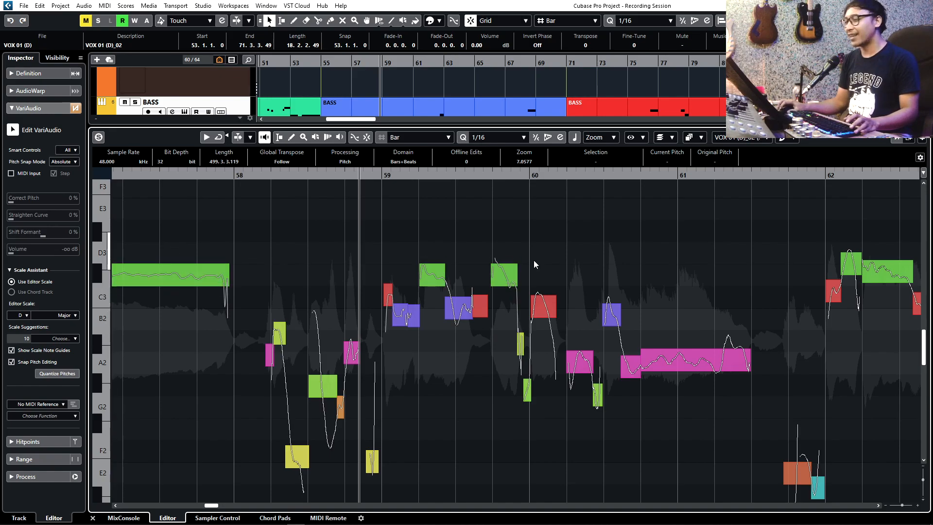
pyautogui.hotkey('ctrl', 'z')
pyautogui.hotkey('ctrl', 'z')
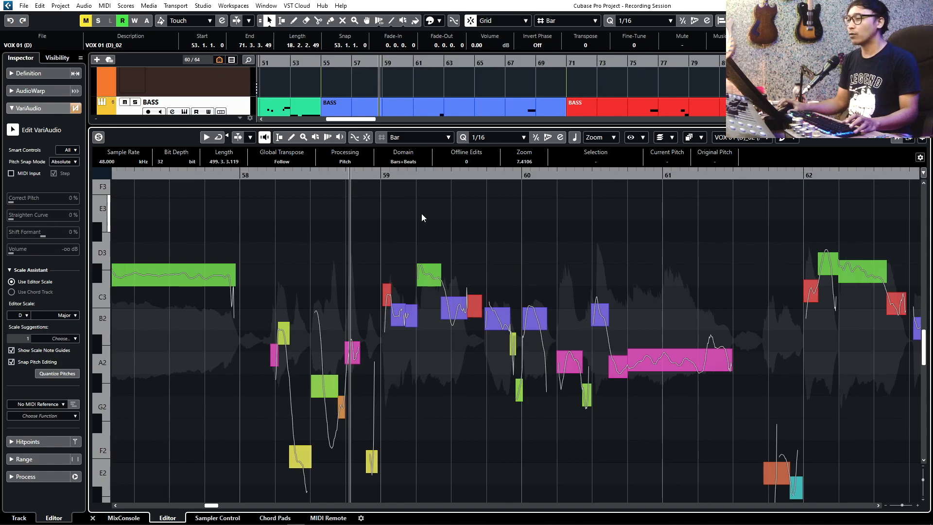
pyautogui.moveTo(536, 322)
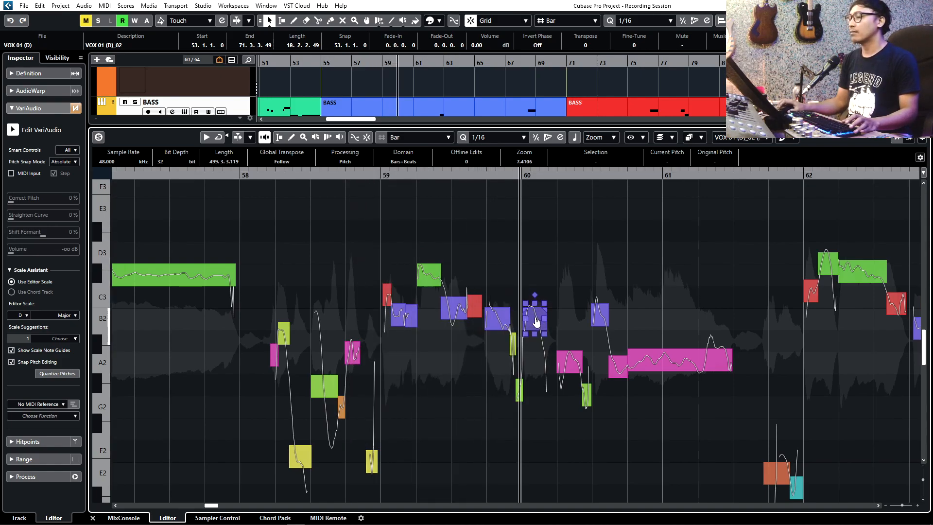
pyautogui.click(569, 362)
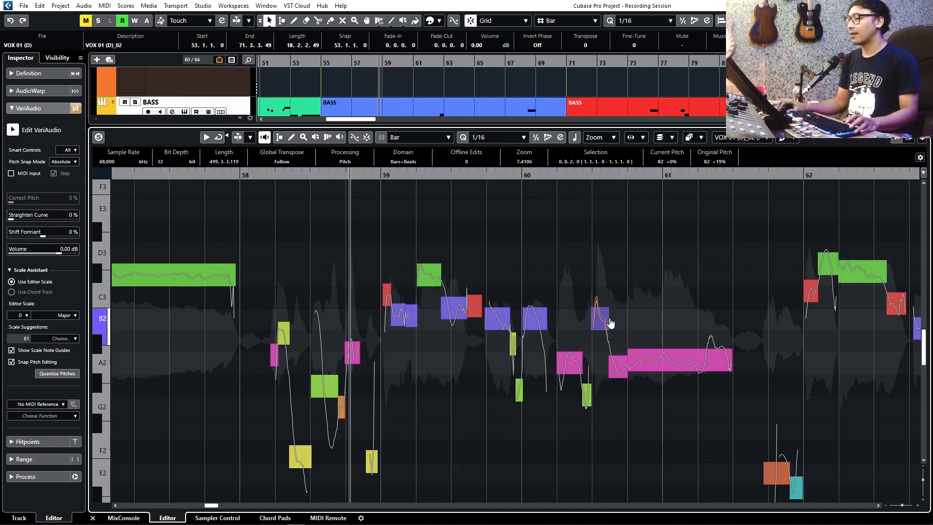
pyautogui.click(662, 361)
pyautogui.press('Delete')
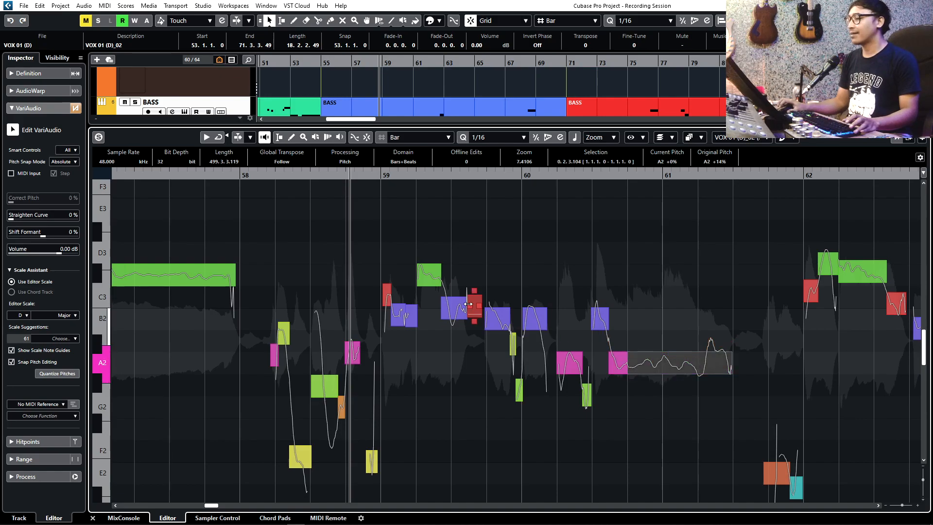
# Step: Quantize the pitches of all the segments from bar 59 to mid bar 61 and play back the phrase
pyautogui.moveTo(347, 228); pyautogui.dragTo(732, 427)
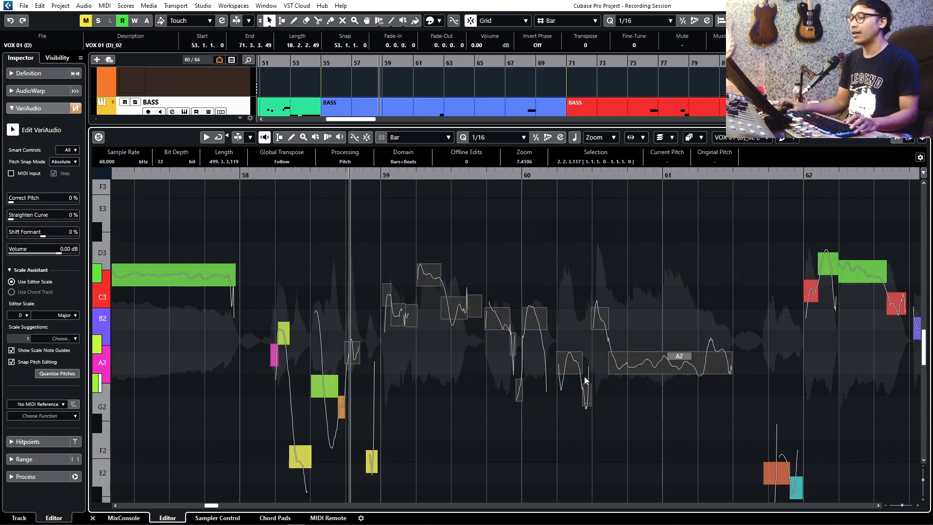
pyautogui.click(66, 374)
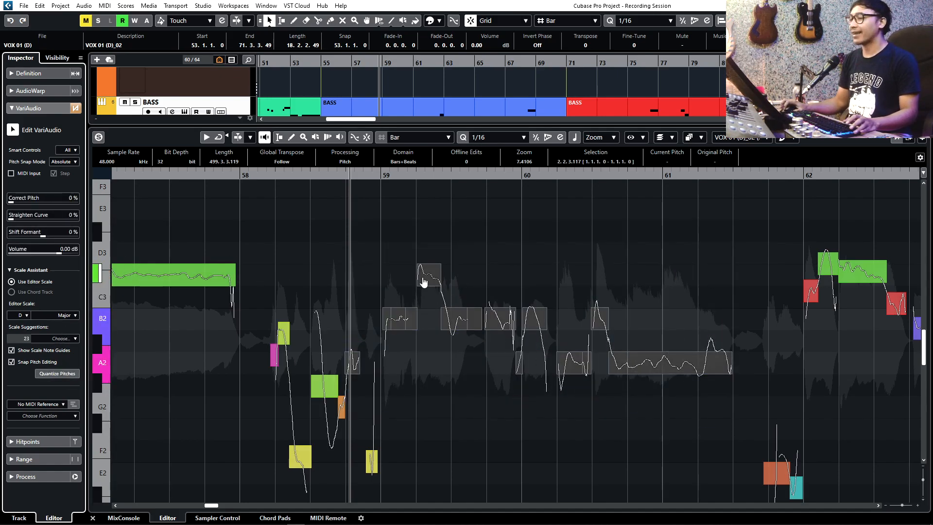
pyautogui.click(534, 257)
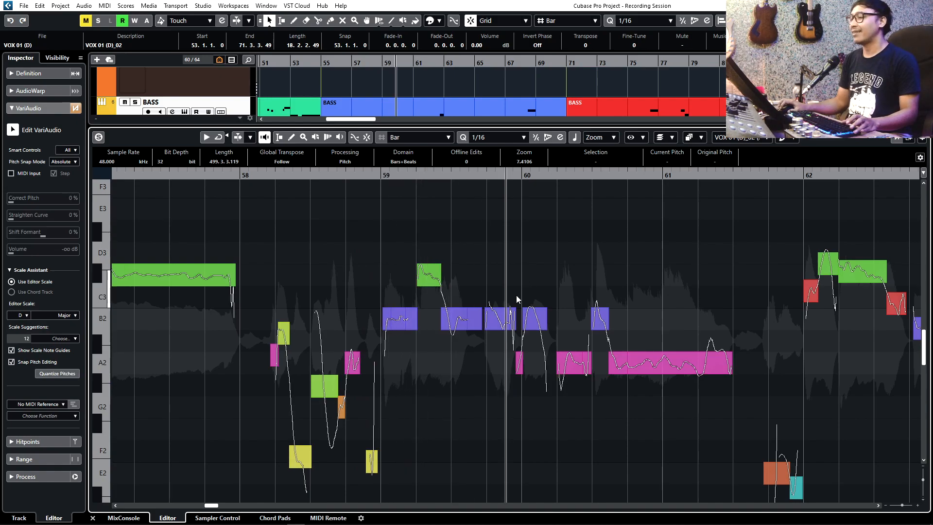
# Step: Snap the middle part of the long A2 segment around bar 61 to A2, straighten it by 43%, and straighten the end part
pyautogui.moveTo(578, 345)
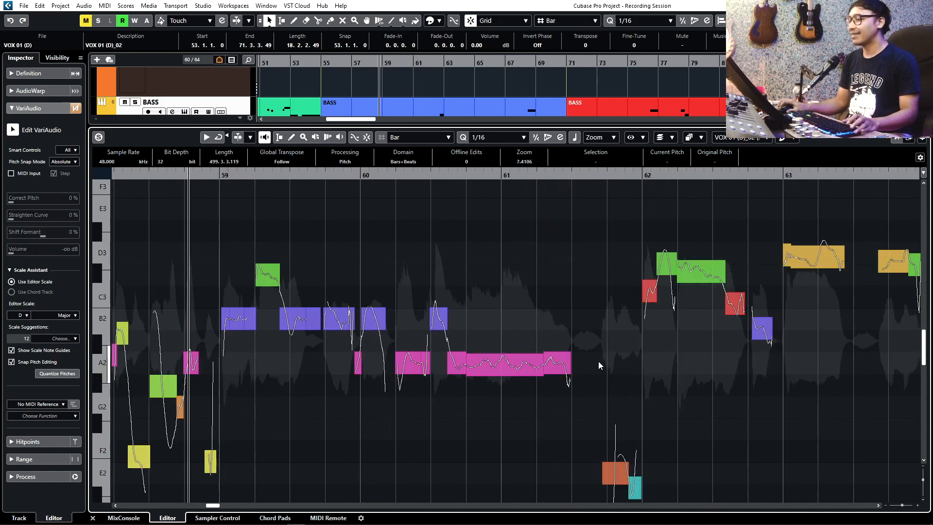
pyautogui.click(503, 350)
pyautogui.moveTo(504, 348); pyautogui.dragTo(504, 347)
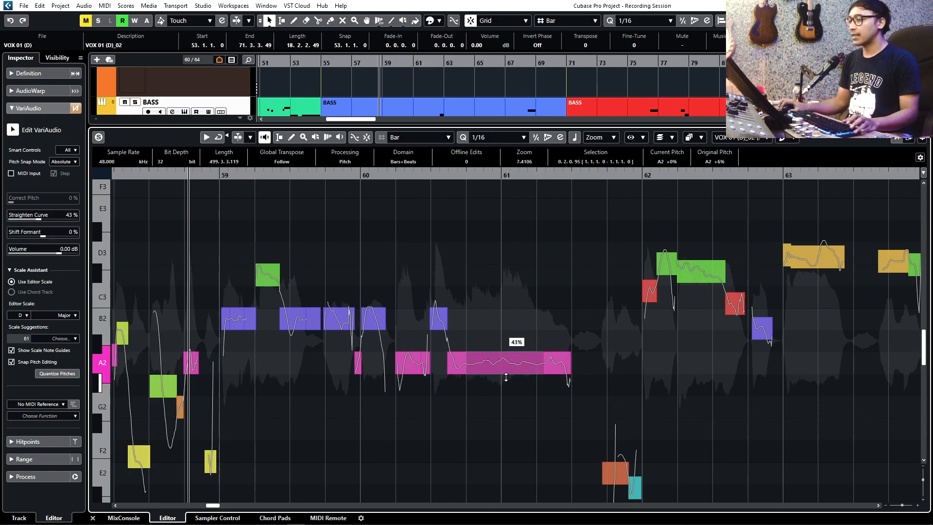
pyautogui.moveTo(506, 378); pyautogui.dragTo(506, 378)
pyautogui.moveTo(557, 351); pyautogui.dragTo(557, 375)
pyautogui.click(620, 366)
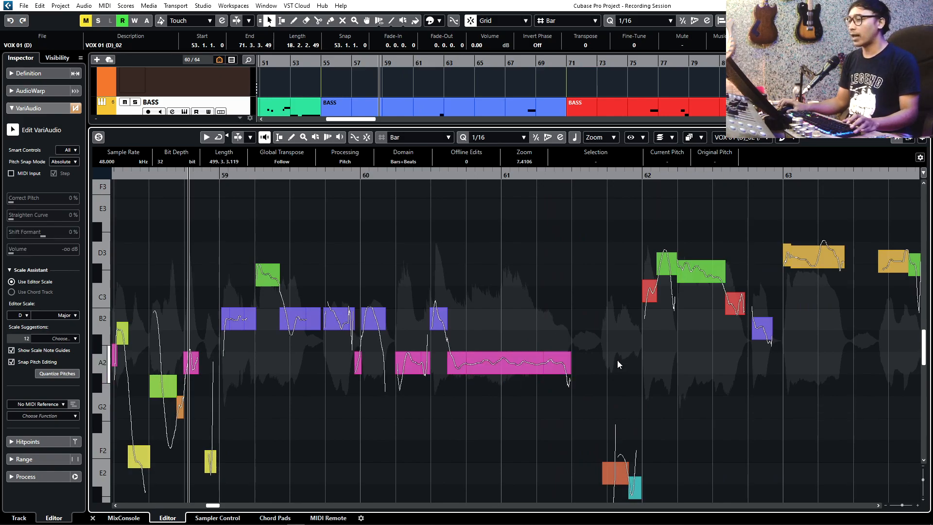
# Step: Fine-adjust the pitch of the C#3 segment in bar 59 and play back the phrase into bar 62
pyautogui.press('space')
pyautogui.press('space')
pyautogui.click(273, 270)
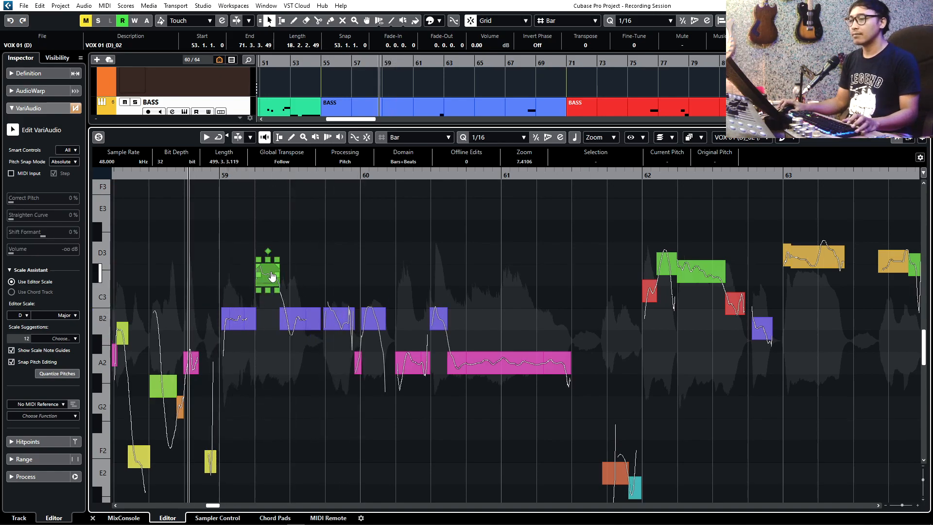
pyautogui.moveTo(296, 321); pyautogui.dragTo(279, 272)
pyautogui.click(368, 288)
pyautogui.press('space')
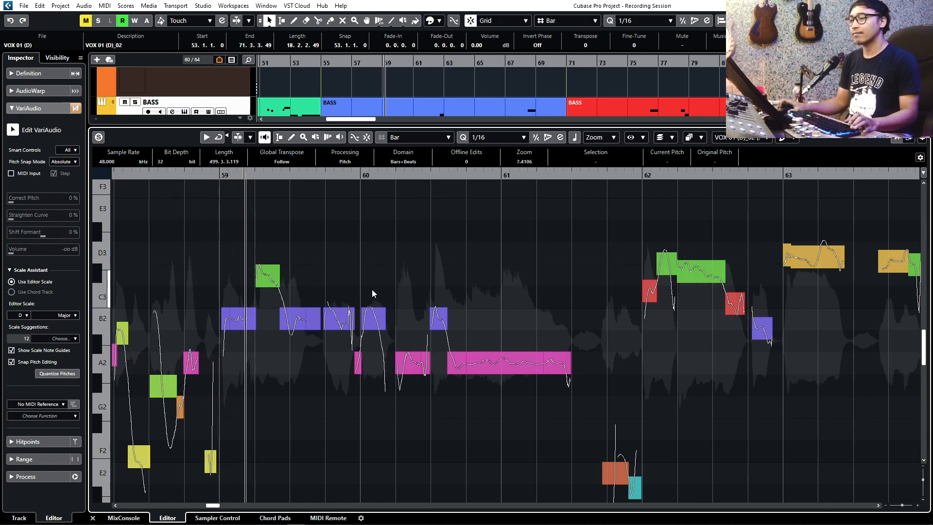
pyautogui.hscroll(1, 371, 290)
pyautogui.hscroll(-1, 347, 306)
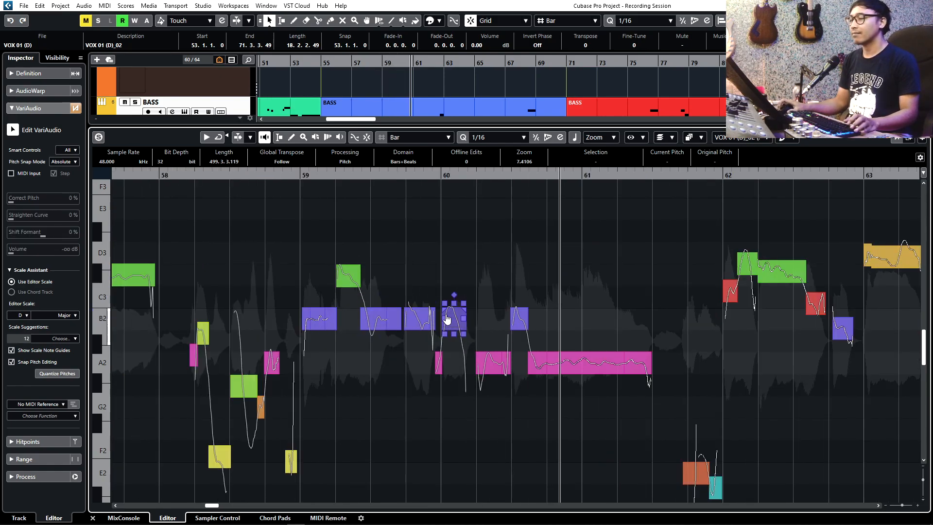
pyautogui.hscroll(3, 444, 319)
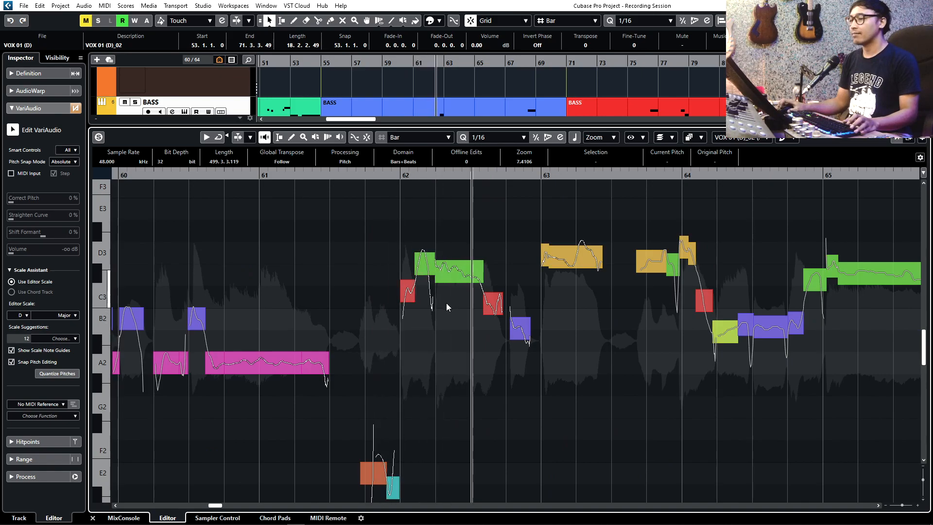
# Step: Split the long D3 segment in bar 63 near its middle, and set the first part to C#3 and the second to D3
pyautogui.click(567, 267)
pyautogui.click(577, 267)
pyautogui.moveTo(567, 265); pyautogui.dragTo(589, 223)
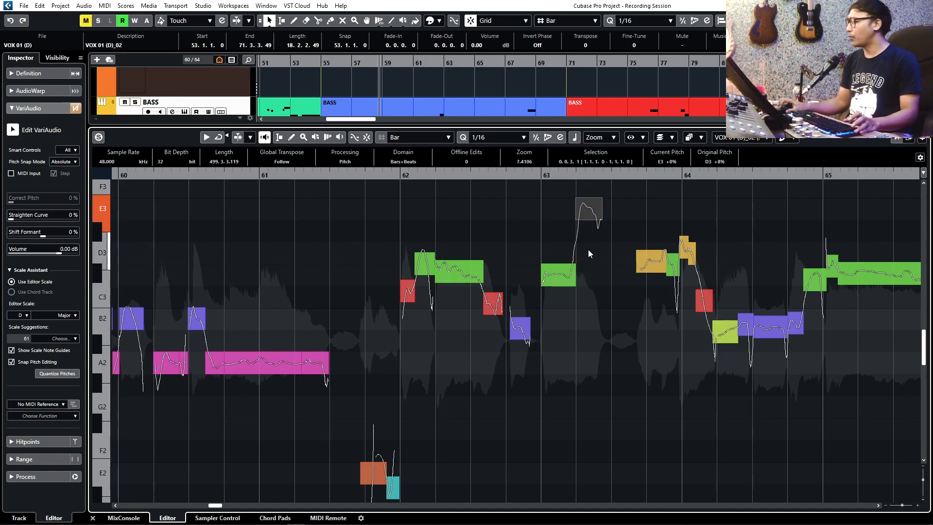
pyautogui.click(594, 240)
pyautogui.moveTo(584, 215); pyautogui.dragTo(591, 243)
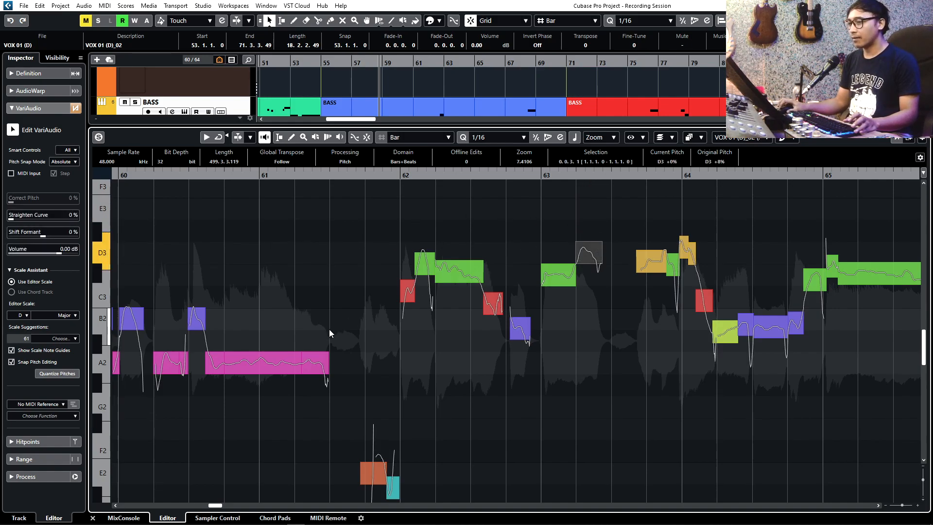
# Step: Snap the two highest segments in bar 62 to C#3 and the segments on either side to B2, and play back the phrase
pyautogui.click(461, 266)
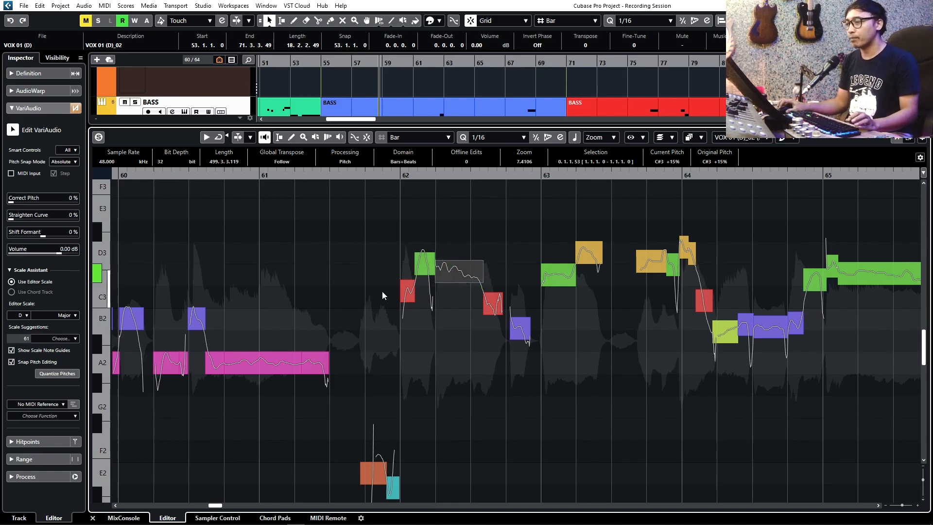
pyautogui.click(424, 263)
pyautogui.moveTo(424, 274); pyautogui.dragTo(457, 332)
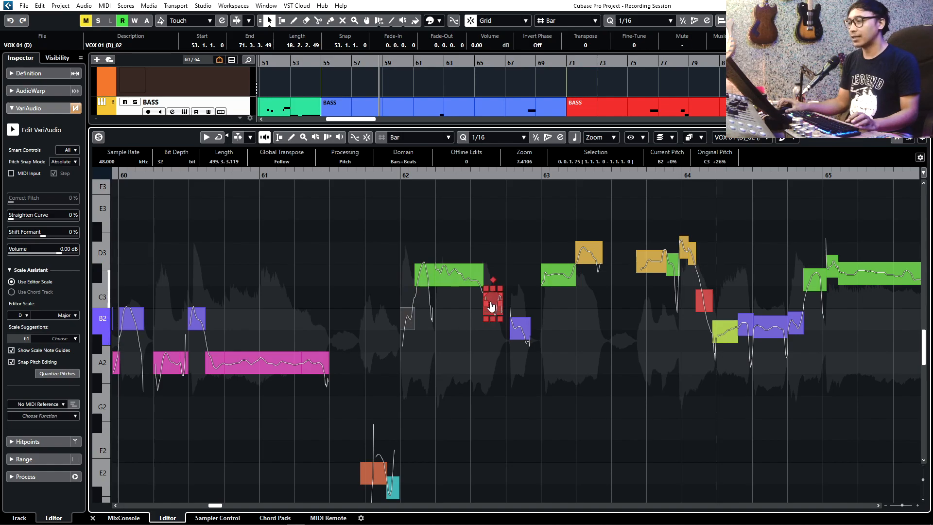
pyautogui.click(387, 220)
pyautogui.press('space')
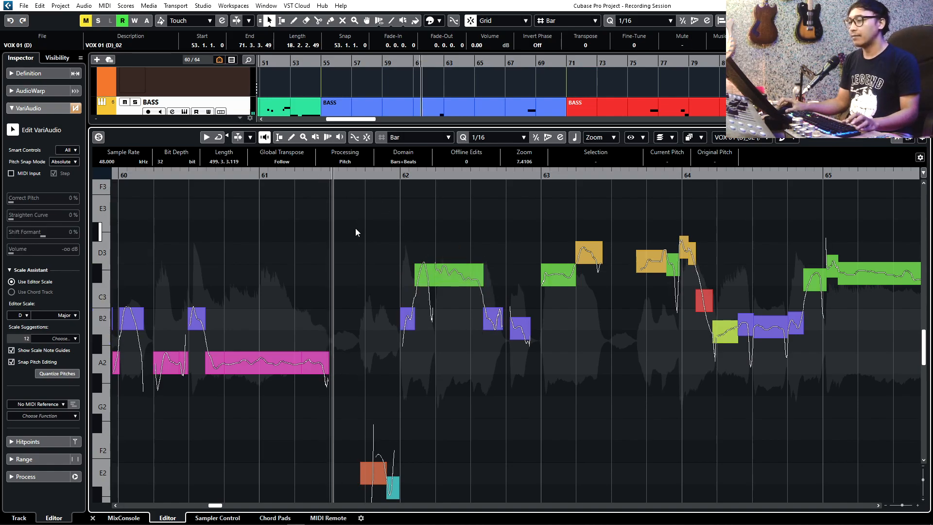
pyautogui.press('space')
# Step: Quantize the pitches of the segments from the lowest one in bar 64 up to bar 66
pyautogui.hscroll(3, 486, 316)
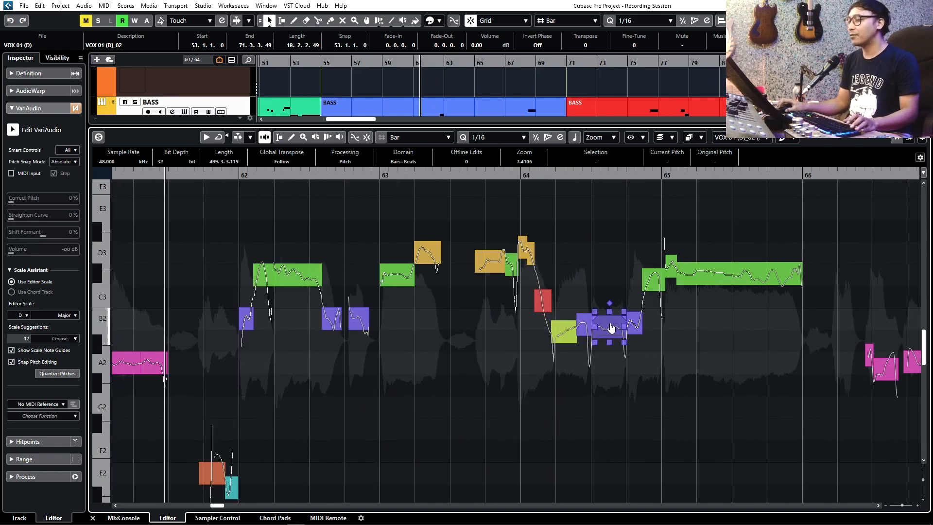
pyautogui.moveTo(773, 218); pyautogui.dragTo(563, 375)
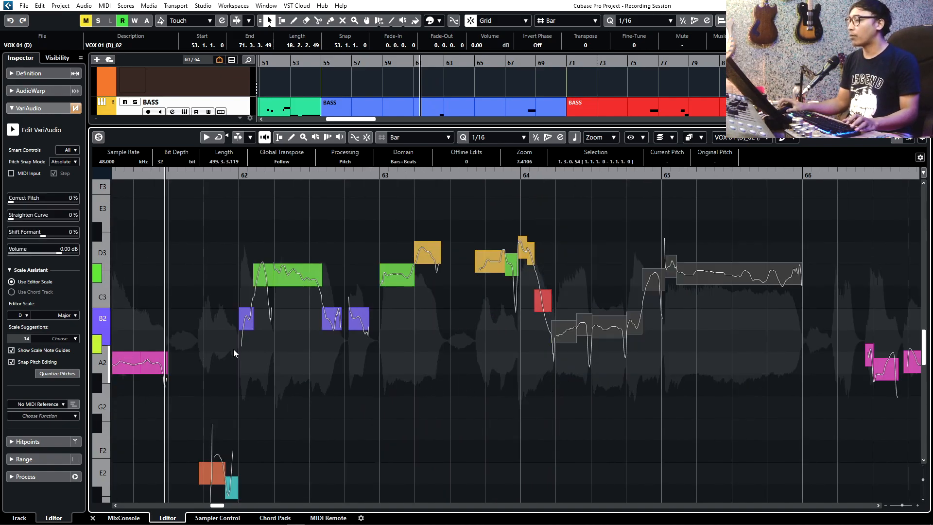
pyautogui.click(56, 373)
pyautogui.click(509, 414)
# Step: Play back the tuned vocal from mid bar 61 up to about bar 67
pyautogui.press('space')
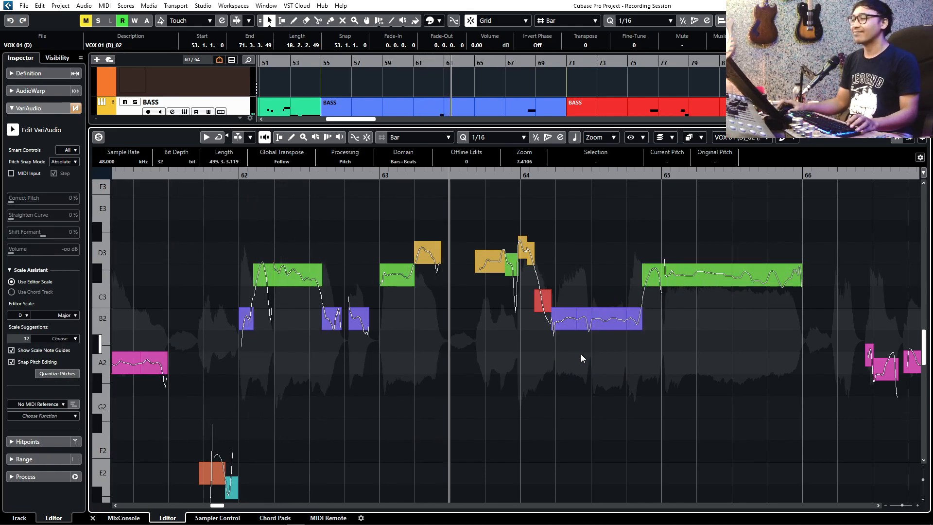
pyautogui.hscroll(3, 675, 348)
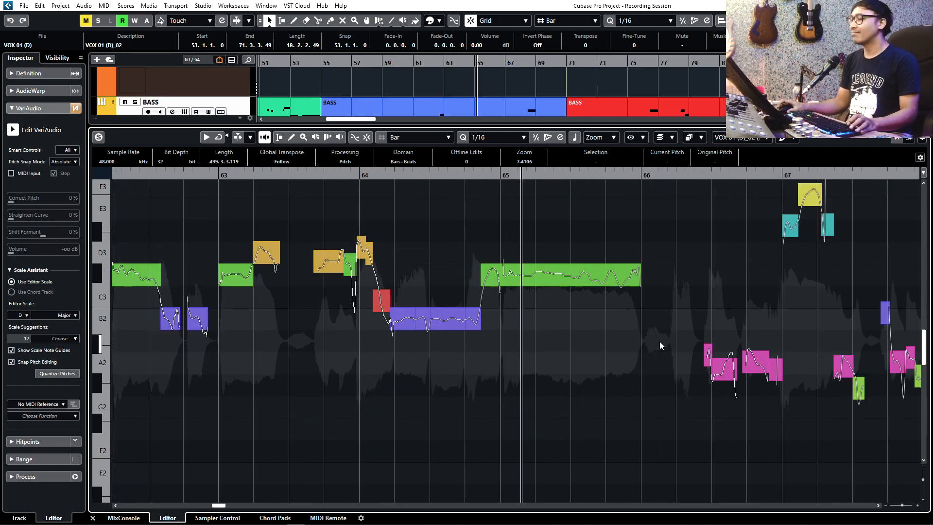
pyautogui.hscroll(4, 641, 311)
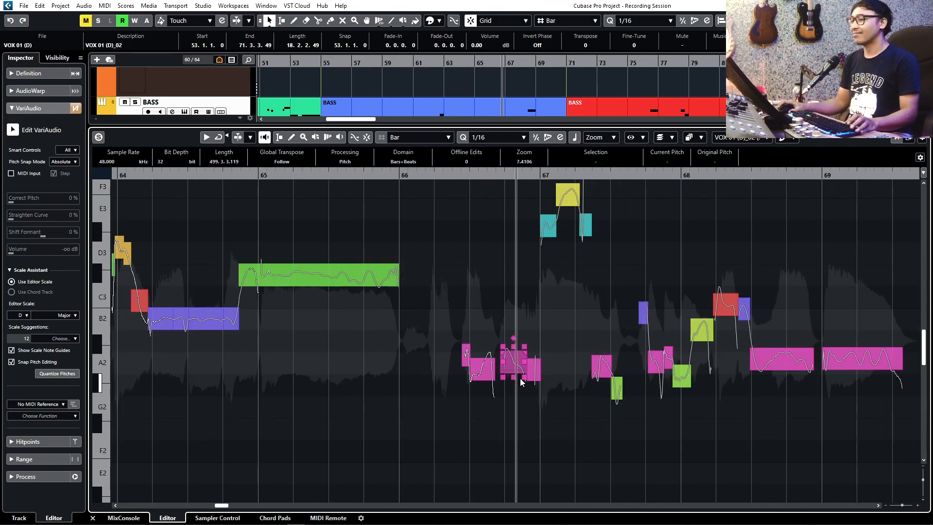
pyautogui.hscroll(3, 507, 367)
pyautogui.press('space')
# Step: Try raising the first two high segments at bar 67 to E3 and F#3, and play back from shortly after bar 66
pyautogui.scroll(1, 449, 210)
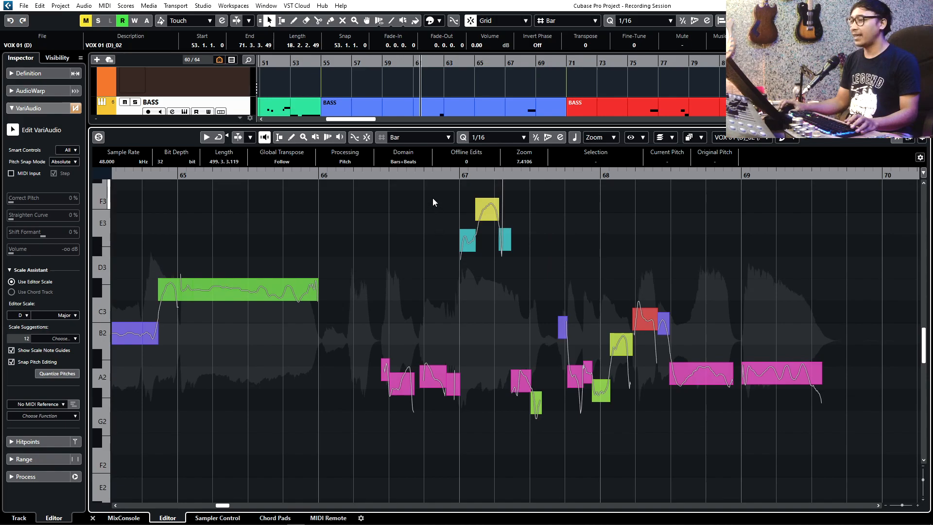
pyautogui.moveTo(483, 257); pyautogui.dragTo(483, 258)
pyautogui.press('Up')
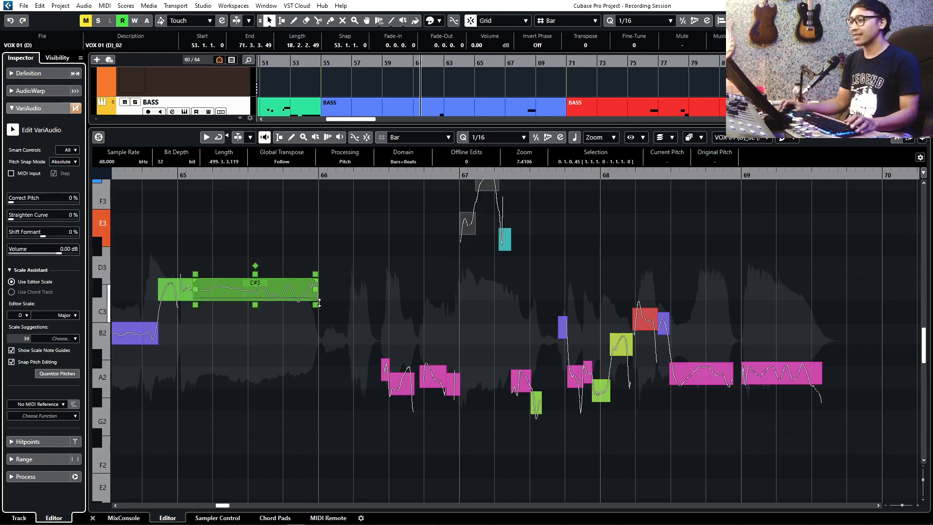
pyautogui.scroll(1, 433, 252)
pyautogui.click(363, 175)
pyautogui.scroll(2, 396, 237)
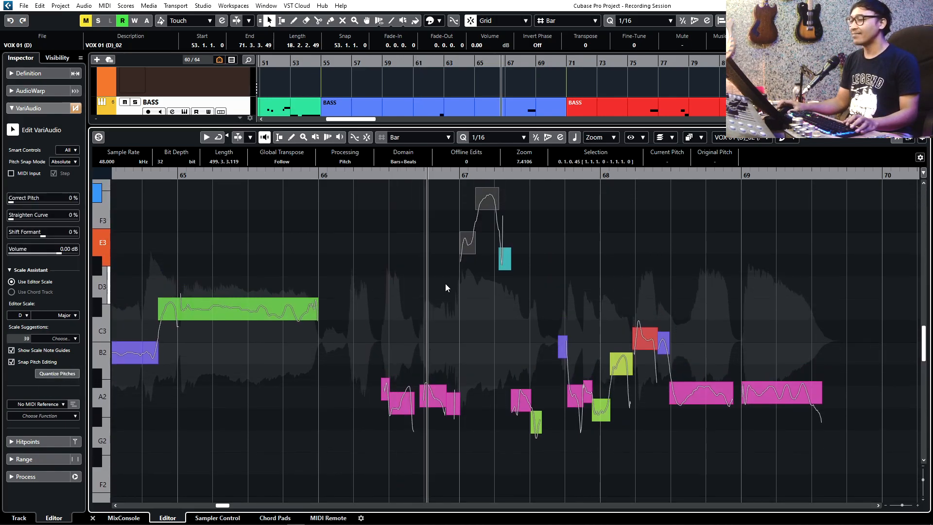
# Step: Lower the first two high segments at bar 67 to D3 and E3, and play back the phrase into bar 68
pyautogui.click(466, 225)
pyautogui.moveTo(489, 274); pyautogui.dragTo(475, 293)
pyautogui.click(444, 258)
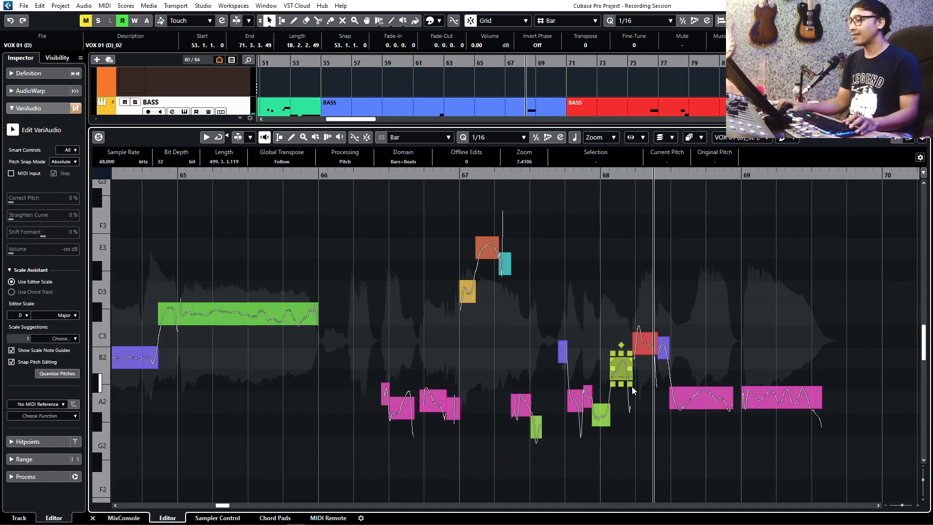
pyautogui.press('space')
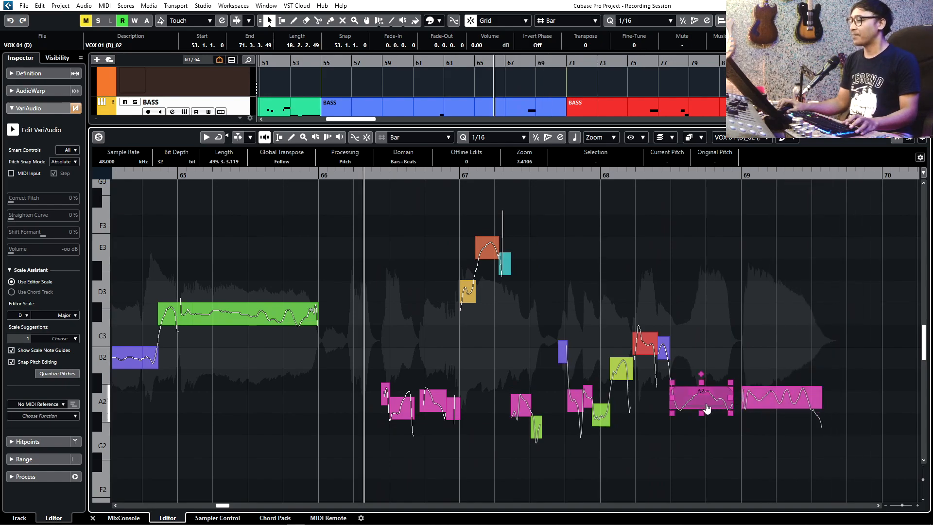
# Step: Straighten the long A2 segment in mid bar 68 by 47%, and snap the larger low segments in bars 66 and 67 to A2
pyautogui.moveTo(698, 400); pyautogui.dragTo(732, 403)
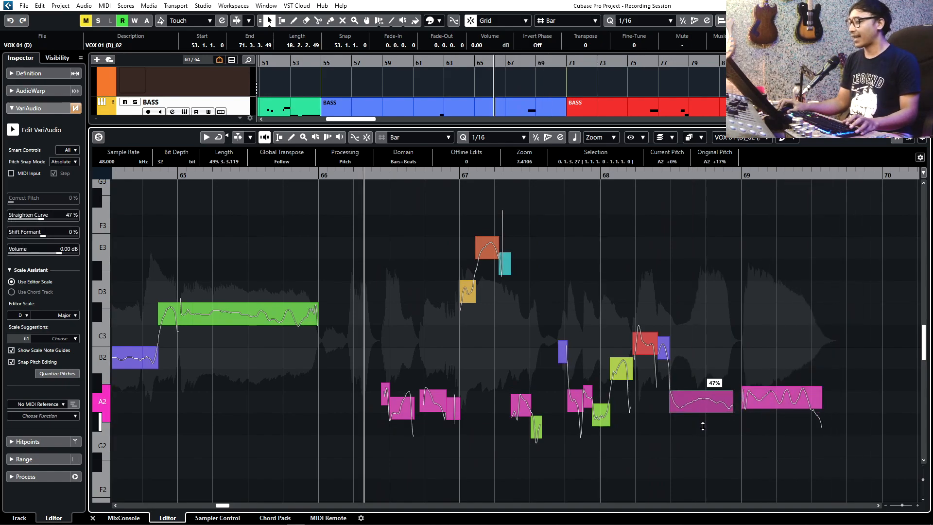
pyautogui.moveTo(538, 387); pyautogui.dragTo(407, 411)
pyautogui.click(56, 373)
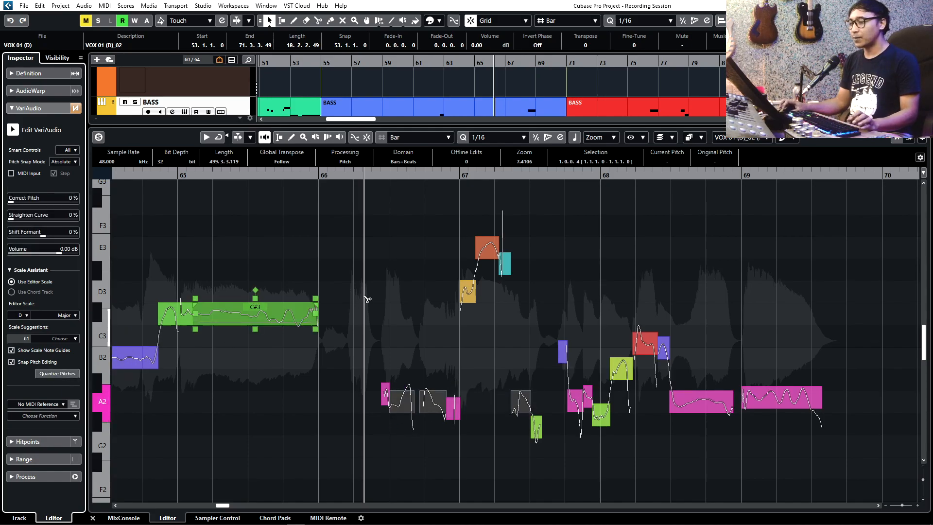
pyautogui.press('space')
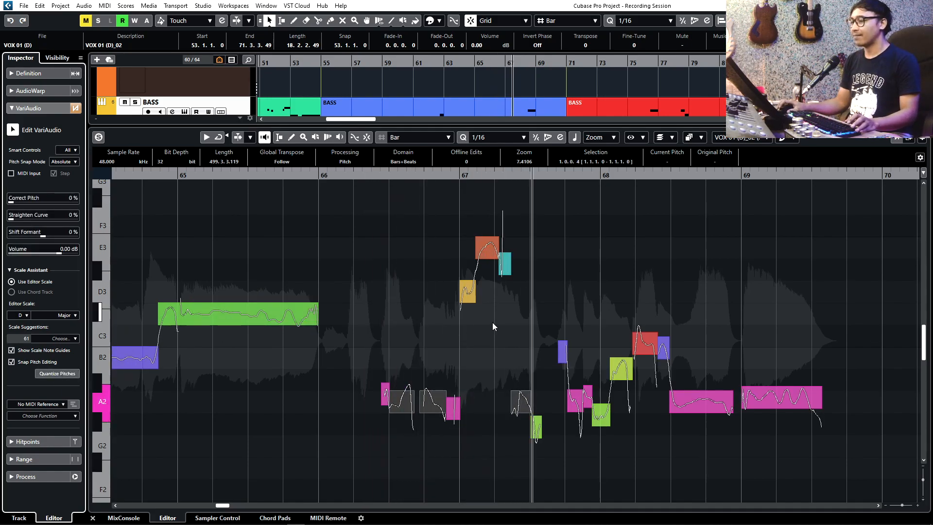
pyautogui.moveTo(625, 369)
pyautogui.press('space')
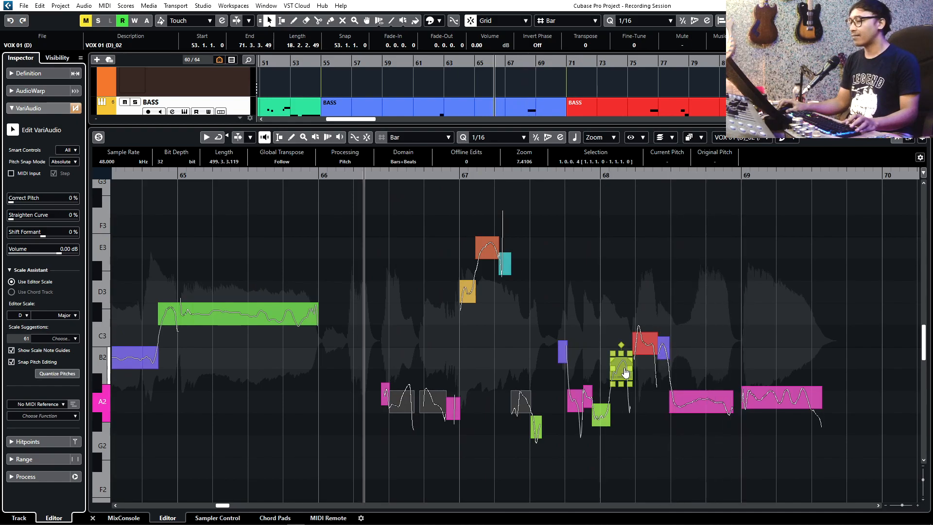
# Step: Retune the segments around bar 68 to A2 and B2, straightening the last one before the bar by 53% and the next two by 17% and 54%
pyautogui.moveTo(625, 369); pyautogui.dragTo(632, 360)
pyautogui.moveTo(601, 419)
pyautogui.mouseDown()
pyautogui.moveTo(601, 405)
pyautogui.moveTo(601, 416)
pyautogui.mouseUp()
pyautogui.click(614, 396)
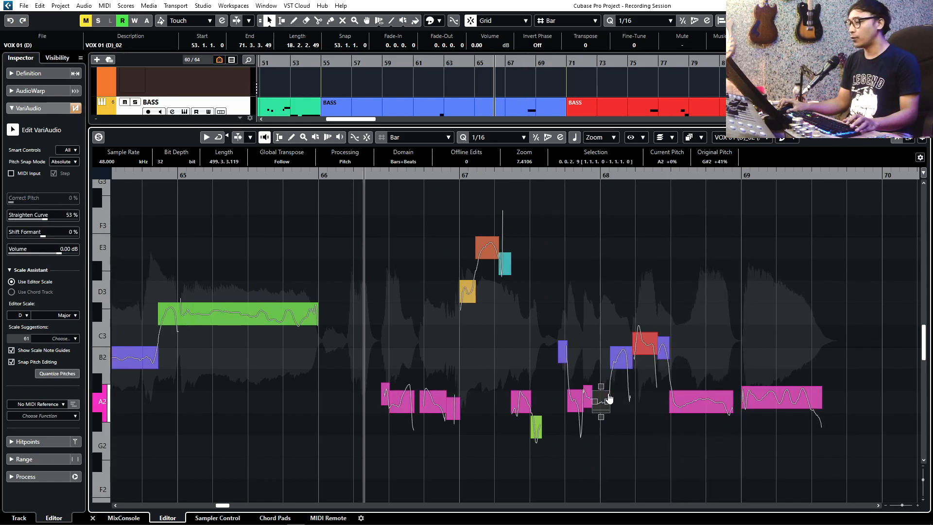
pyautogui.press('space')
pyautogui.click(619, 360)
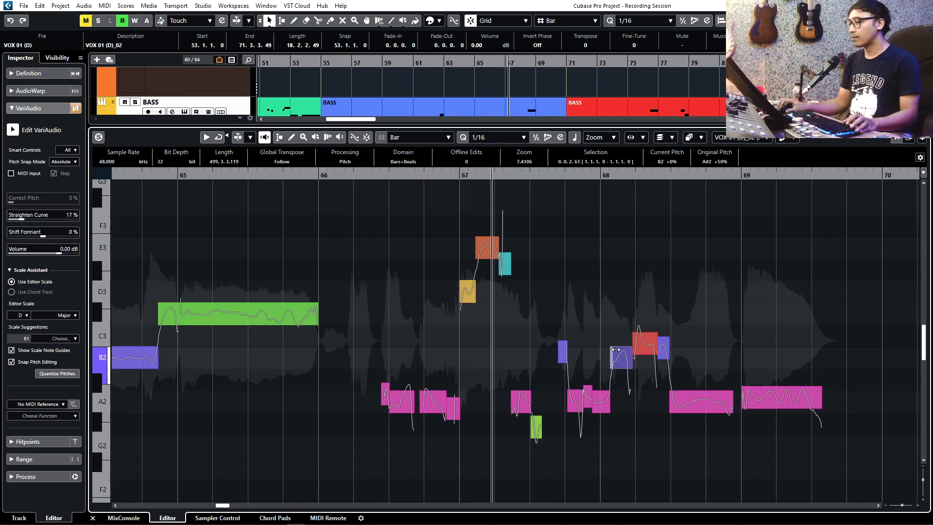
pyautogui.moveTo(646, 344); pyautogui.dragTo(666, 359)
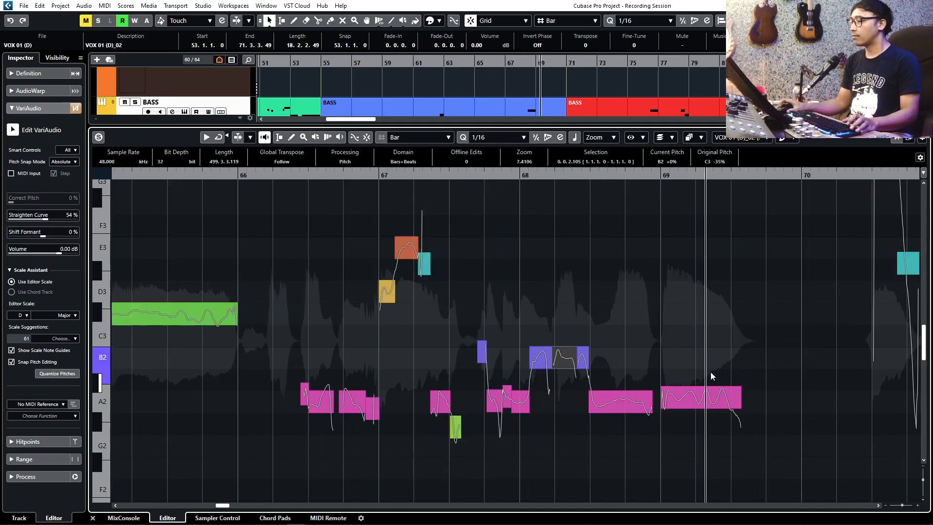
# Step: Review the whole tuned vocal by playing it back from just before bar 54
pyautogui.press('g')
pyautogui.press('g')
pyautogui.press('g')
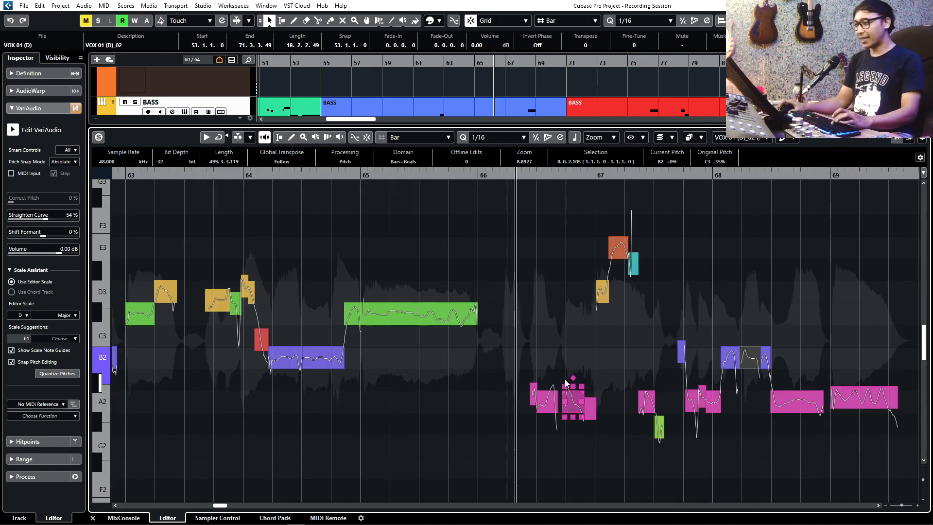
pyautogui.click(325, 177)
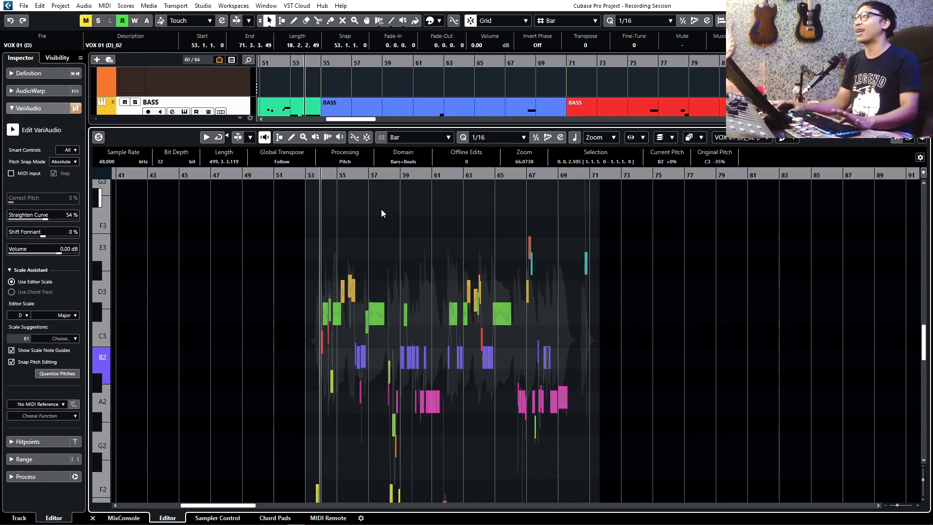
pyautogui.press('h')
pyautogui.press('h')
pyautogui.press('h')
pyautogui.press('g')
pyautogui.press('g')
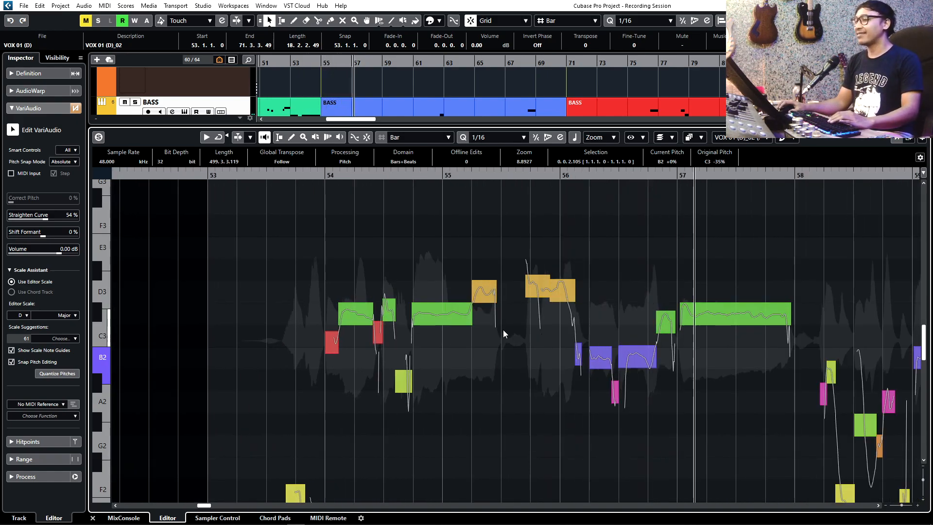
# Step: Quantize the pitches of the B2 and C#3 segments from late bar 56 through bar 57, and play back the vocal again
pyautogui.press('g')
pyautogui.click(504, 321)
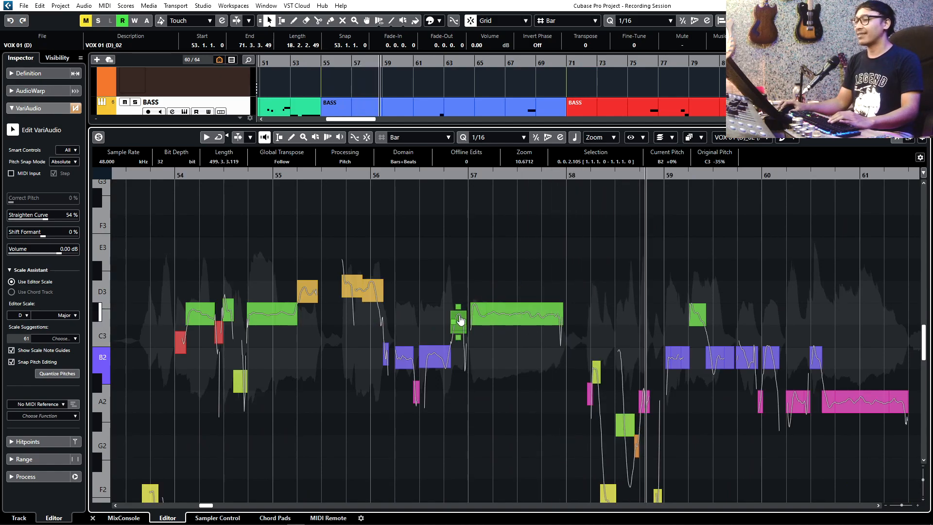
pyautogui.press('space')
pyautogui.moveTo(575, 262); pyautogui.dragTo(433, 379)
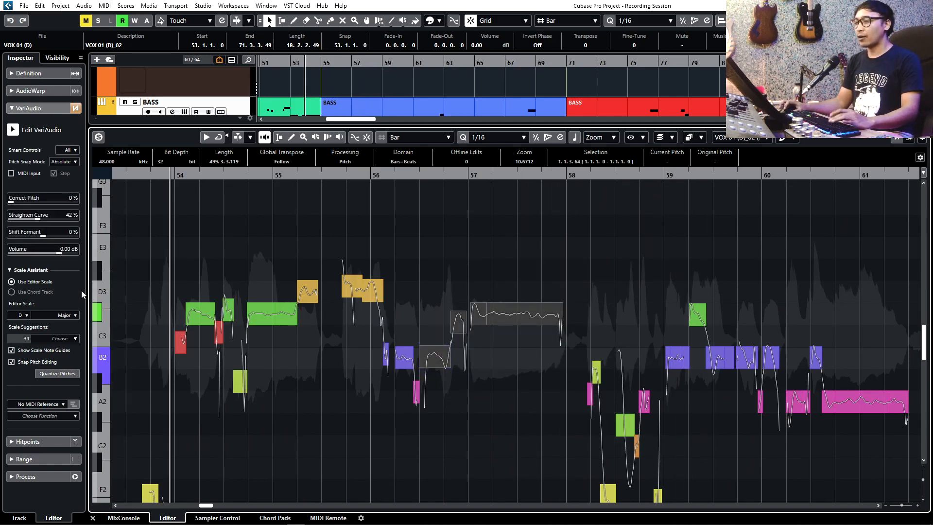
pyautogui.click(58, 373)
pyautogui.click(481, 310)
pyautogui.press('space')
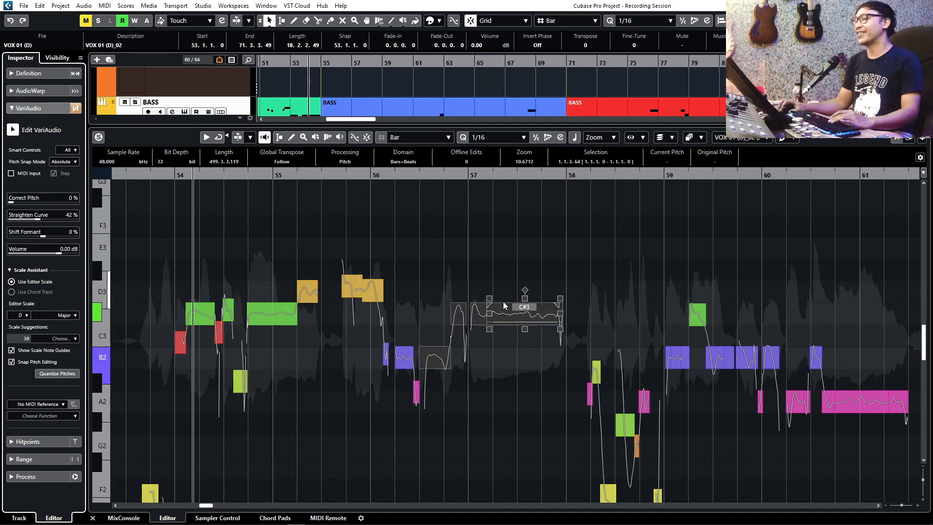
pyautogui.moveTo(525, 298); pyautogui.dragTo(559, 305)
pyautogui.moveTo(491, 304); pyautogui.dragTo(493, 304)
pyautogui.click(502, 264)
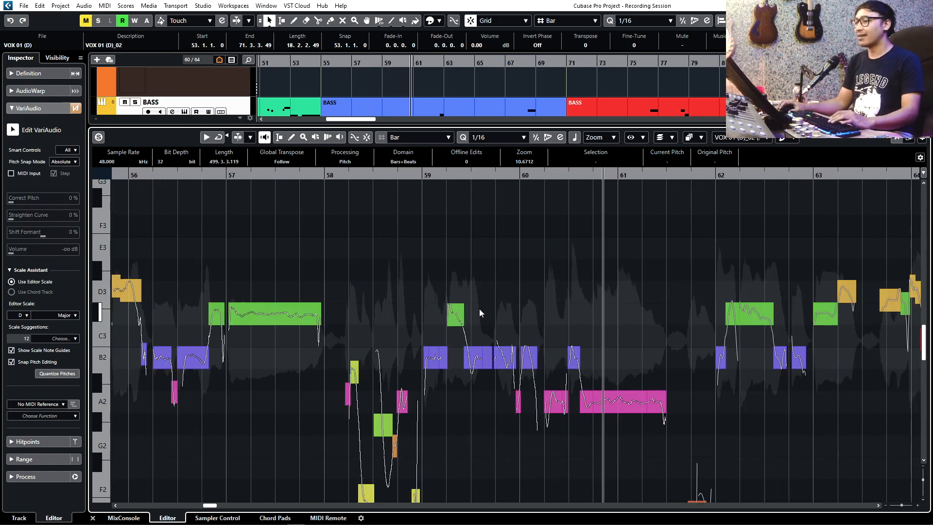
# Step: Straighten the short C#3 segment at the start of bar 62 by 47%
pyautogui.press('h')
pyautogui.press('h')
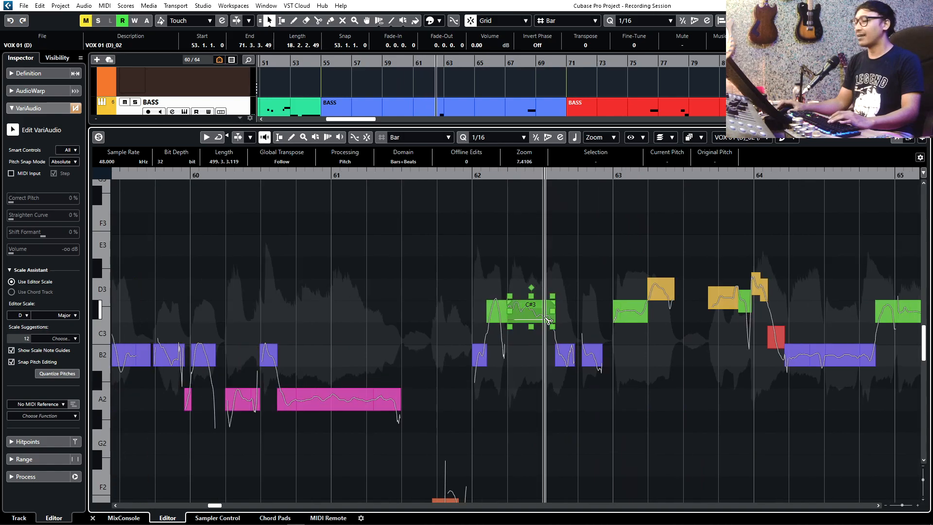
pyautogui.press('h')
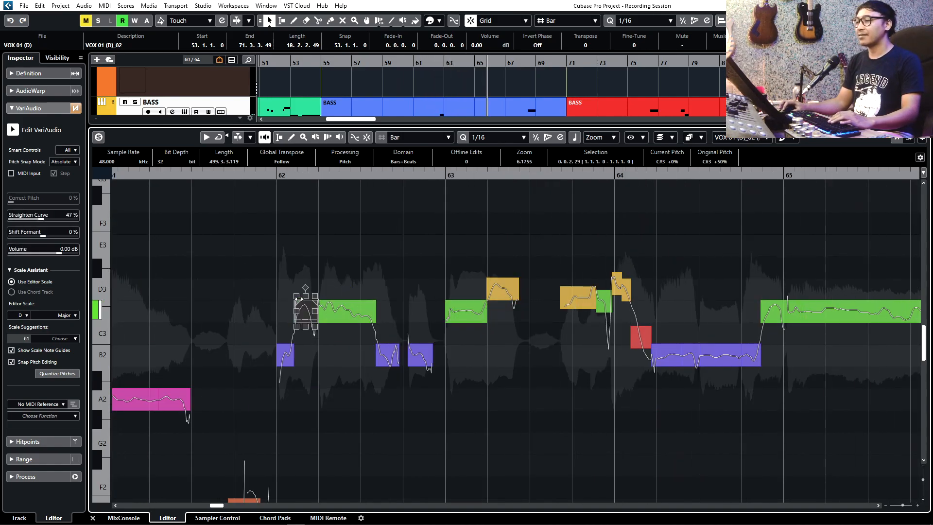
pyautogui.press('g')
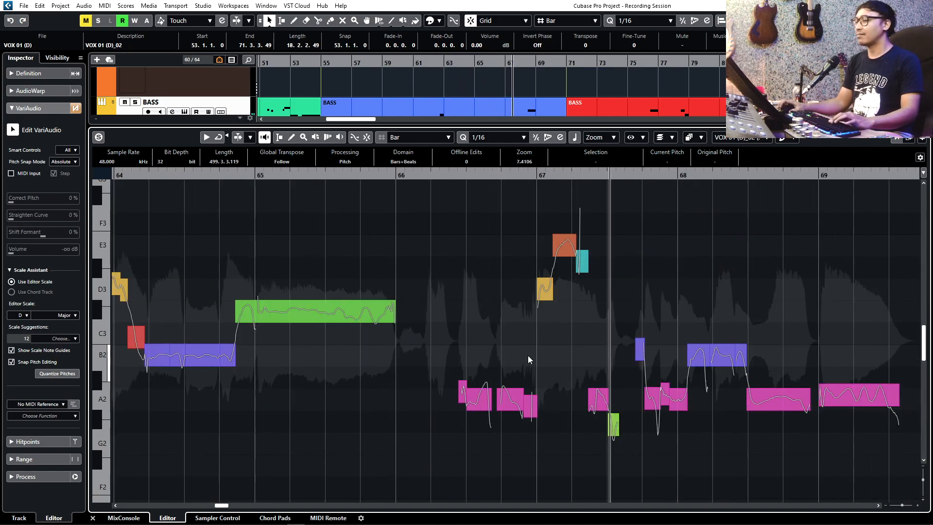
# Step: Quantize the pitches of the last two long A2 segments, in bars 68 and 69
pyautogui.press('g')
pyautogui.press('g')
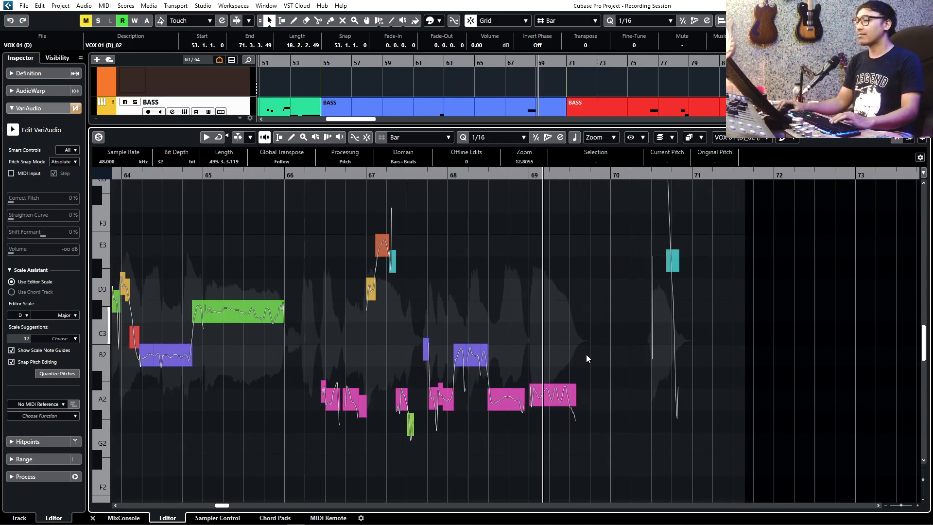
pyautogui.click(54, 384)
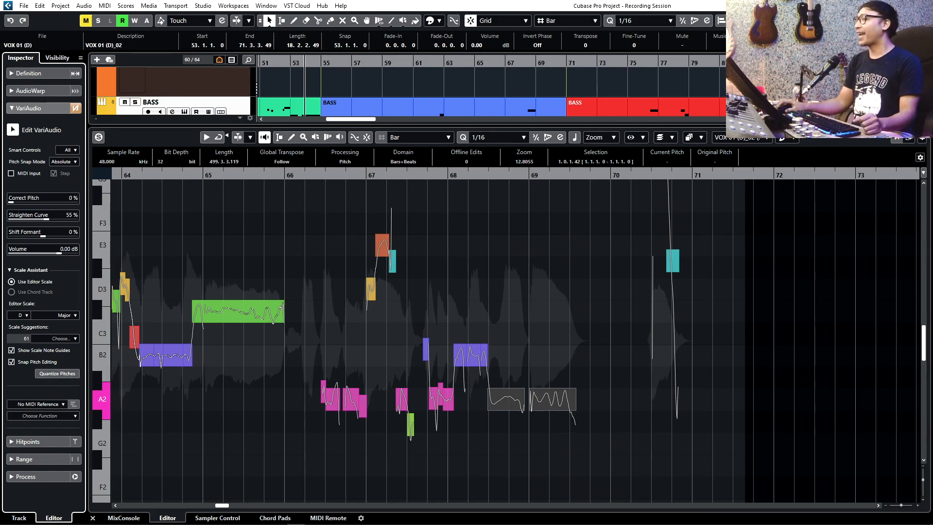
# Step: Close the sample editor, return the project cursor to bar 53 and activate the Warp tool
pyautogui.hotkey('ctrl', 'e')
pyautogui.click(177, 378)
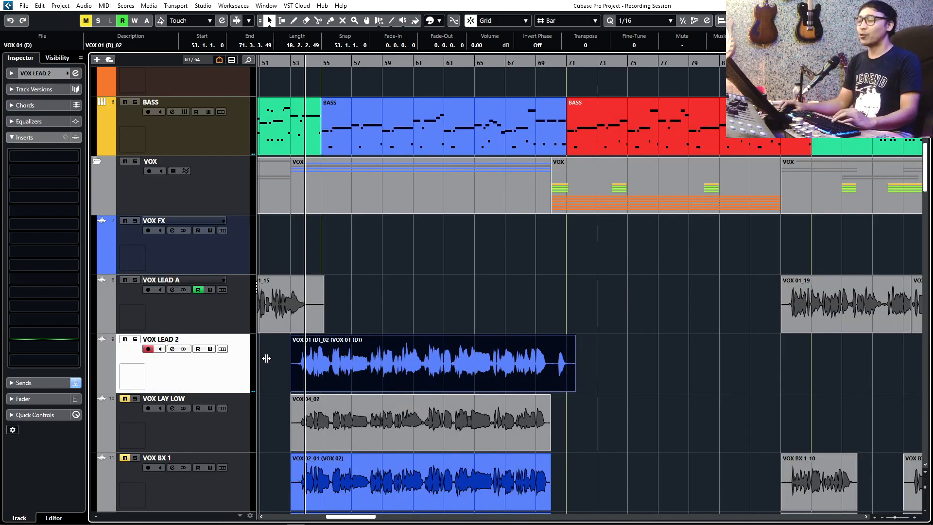
pyautogui.click(297, 62)
pyautogui.press('h')
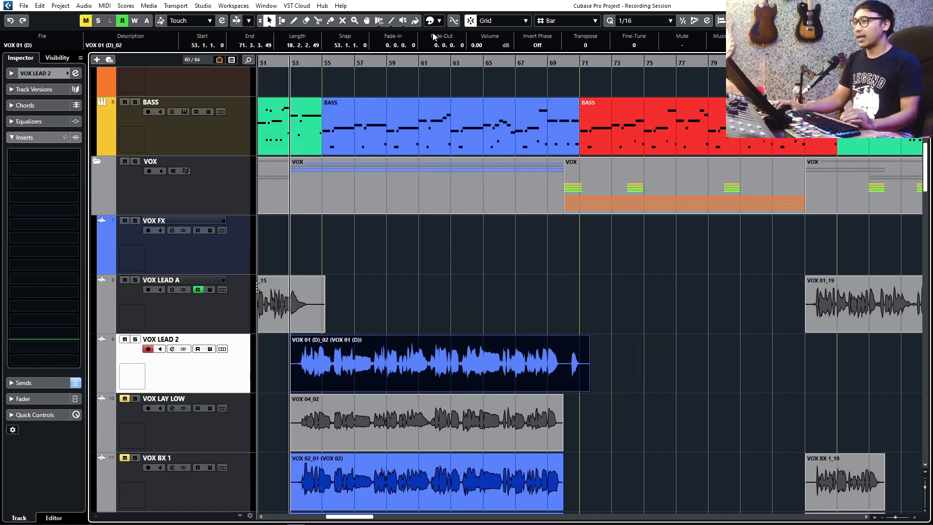
pyautogui.click(379, 21)
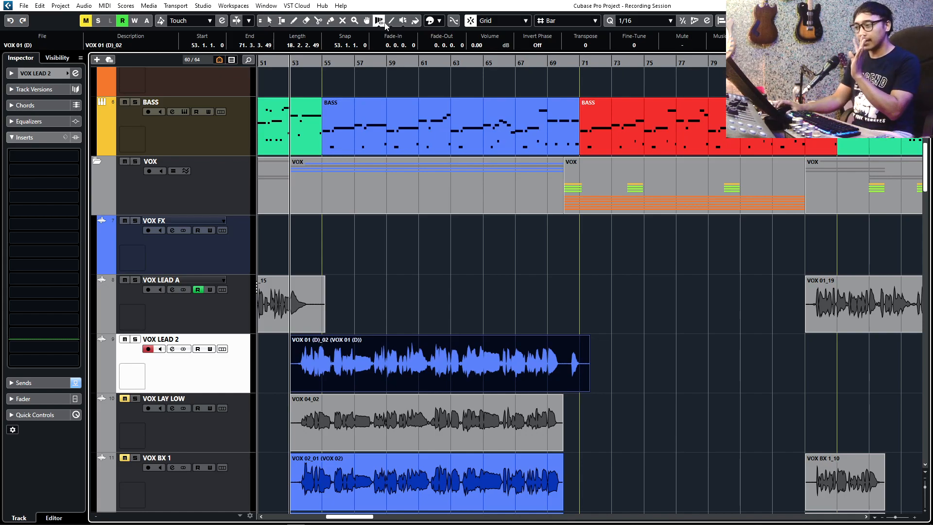
# Step: Play back VOX LEAD 2 in the project, replaying the passage from bar 60 to check its timing
pyautogui.moveTo(462, 66); pyautogui.dragTo(738, 248)
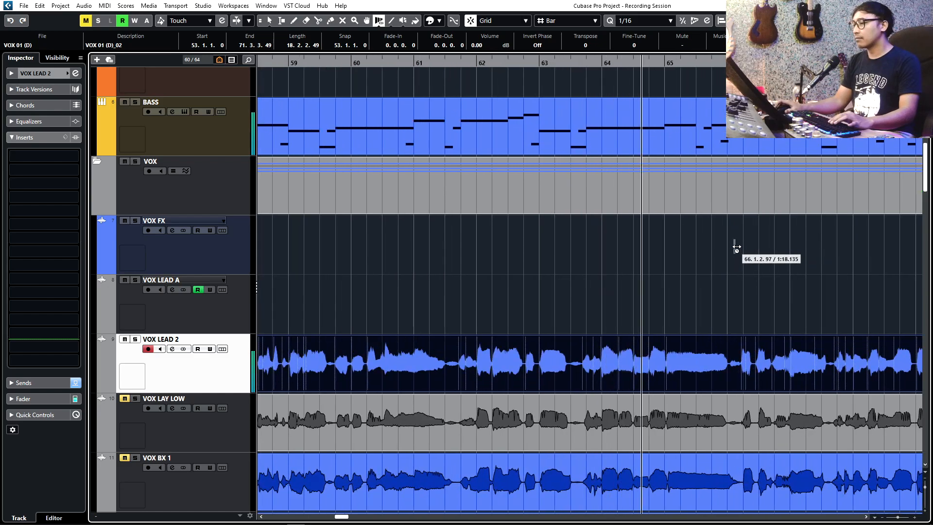
pyautogui.hscroll(5, 541, 185)
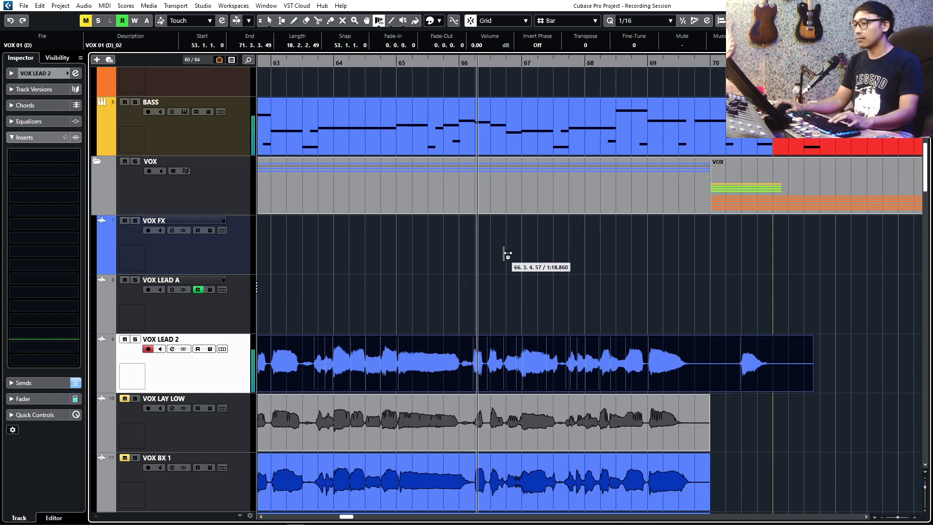
pyautogui.hscroll(-5, 505, 254)
pyautogui.press('space')
pyautogui.click(381, 76)
pyautogui.press('space')
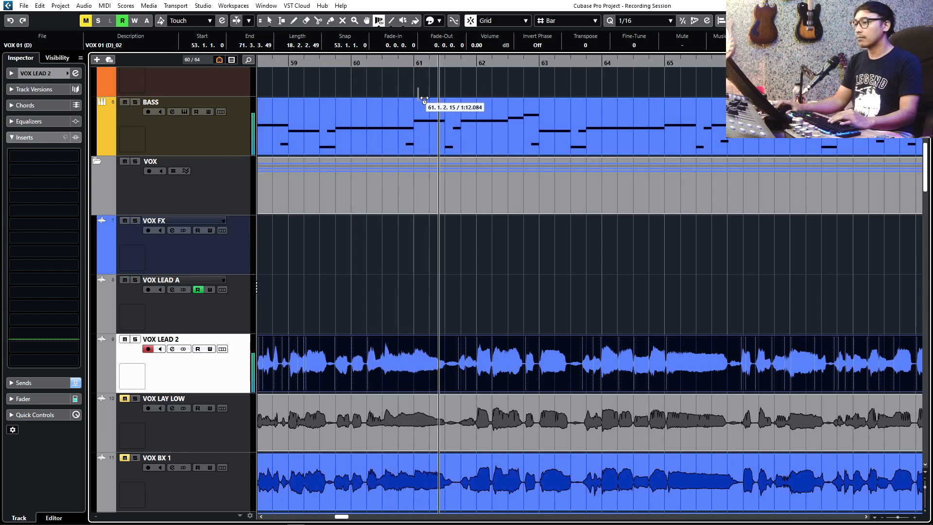
pyautogui.press('space')
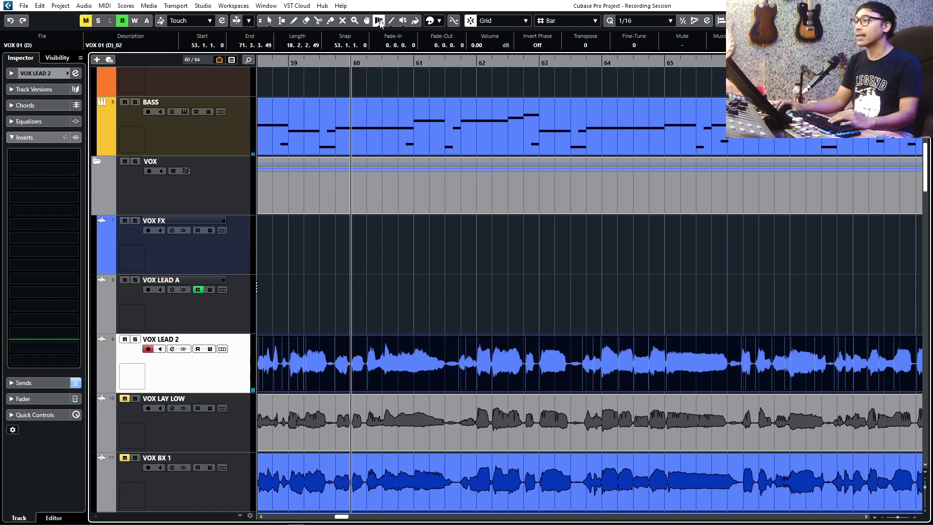
# Step: Using Free Warp, shift the VOX LEAD 2 syllable in beat 61.4 slightly later, with warp markers at 61.3 and bar 62
pyautogui.click(380, 21)
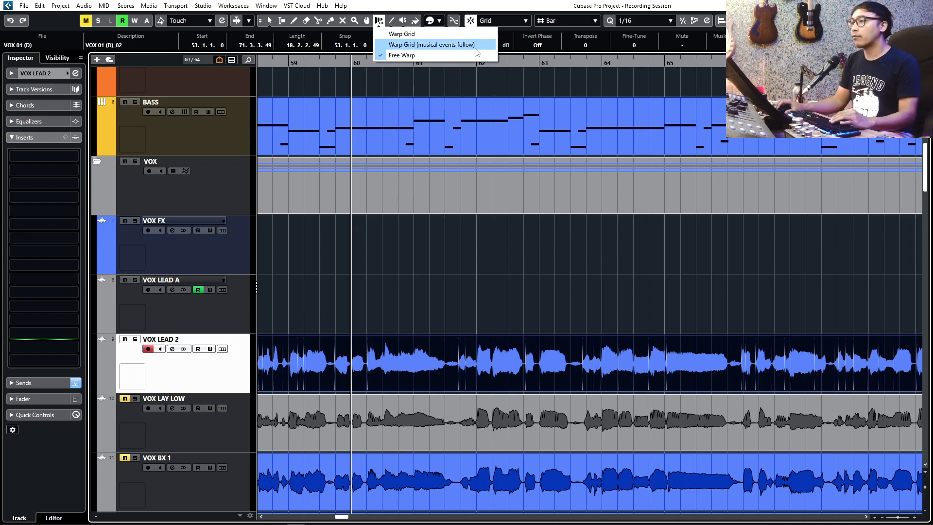
pyautogui.click(420, 56)
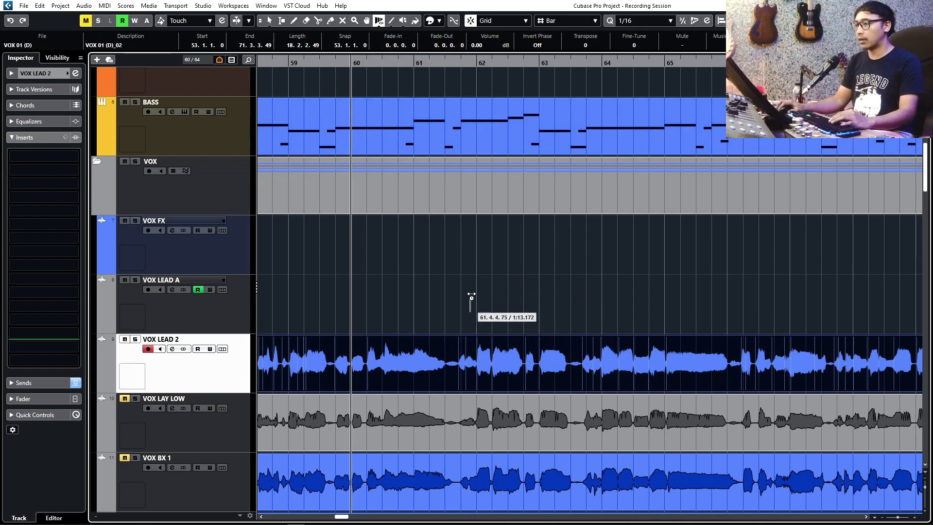
pyautogui.press('h')
pyautogui.press('h')
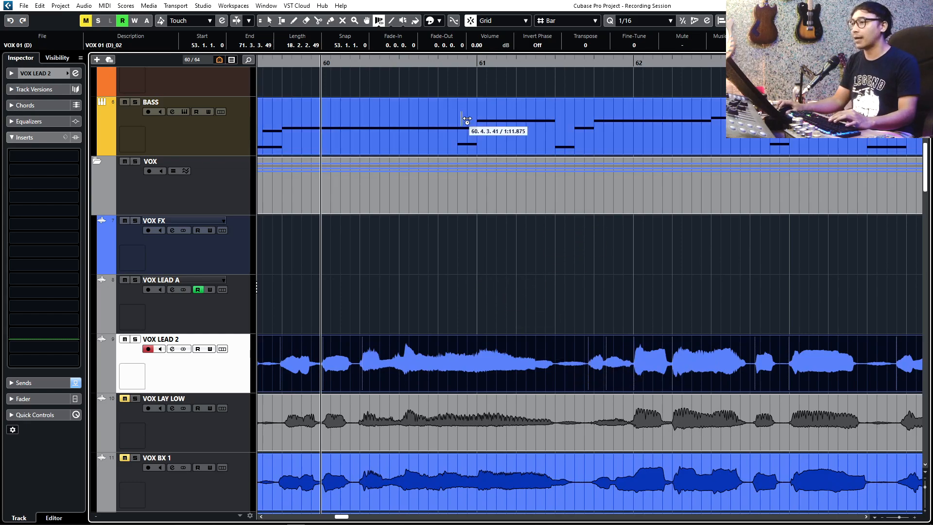
pyautogui.press('h')
pyautogui.press('h')
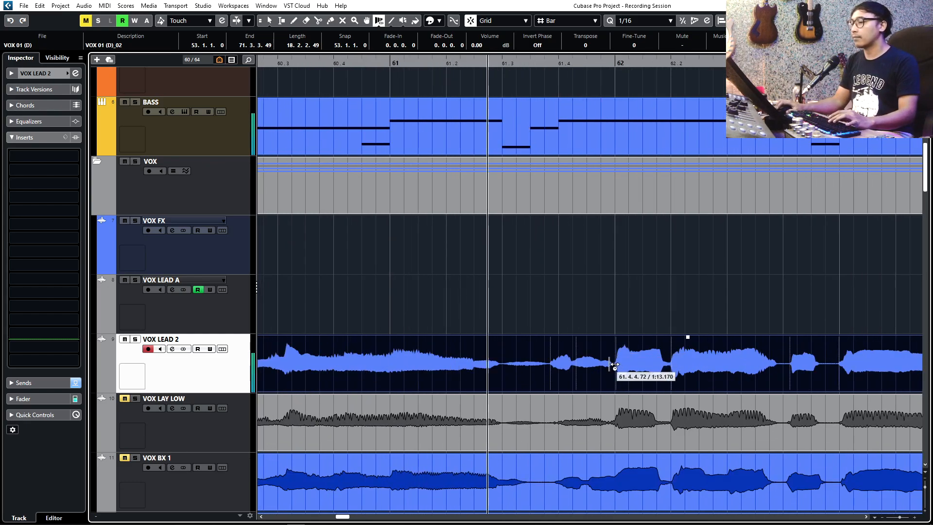
pyautogui.moveTo(551, 368); pyautogui.dragTo(561, 368)
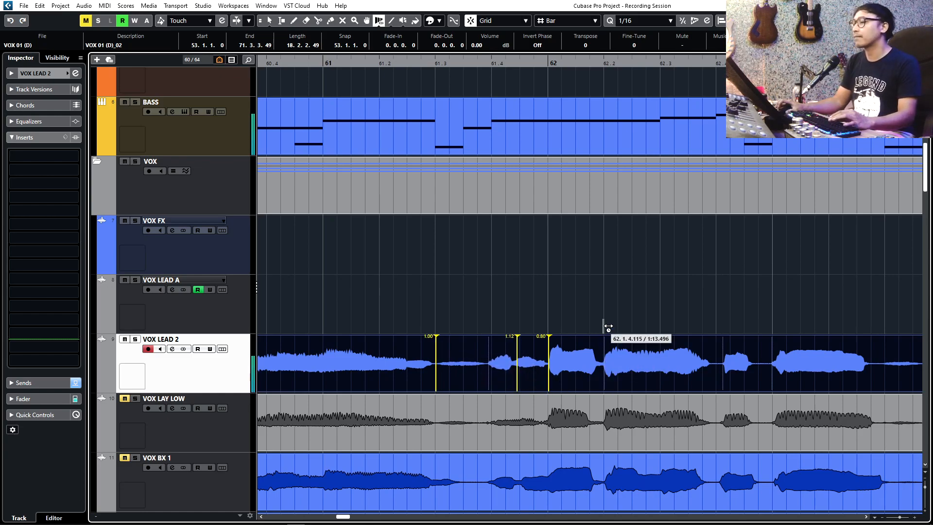
# Step: Warp the VOX LEAD 2 phrase after bar 62, with markers at 62.2, just before 62.4 and on bar 63
pyautogui.press('space')
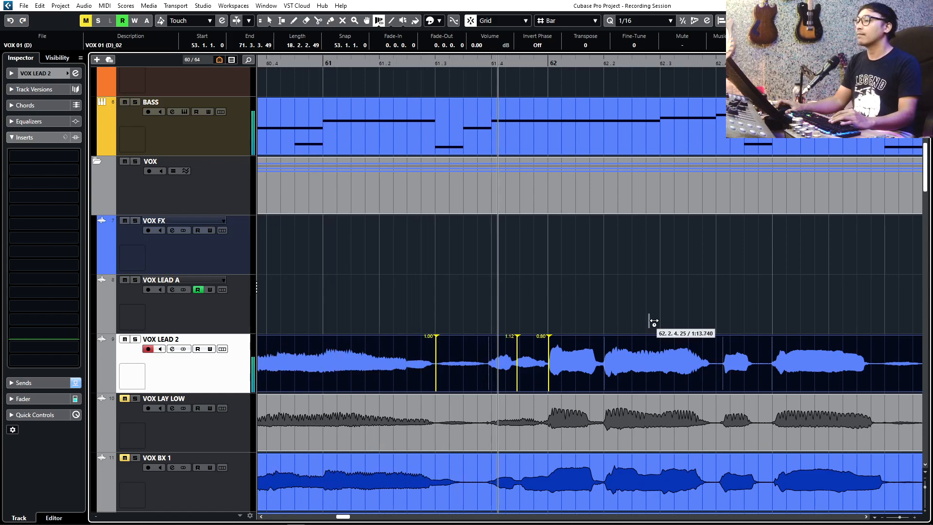
pyautogui.press('space')
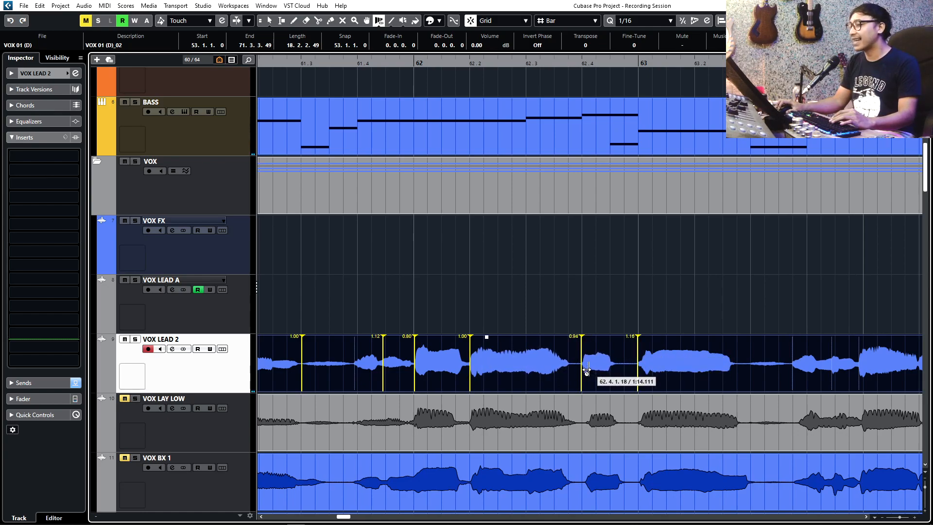
pyautogui.press('space')
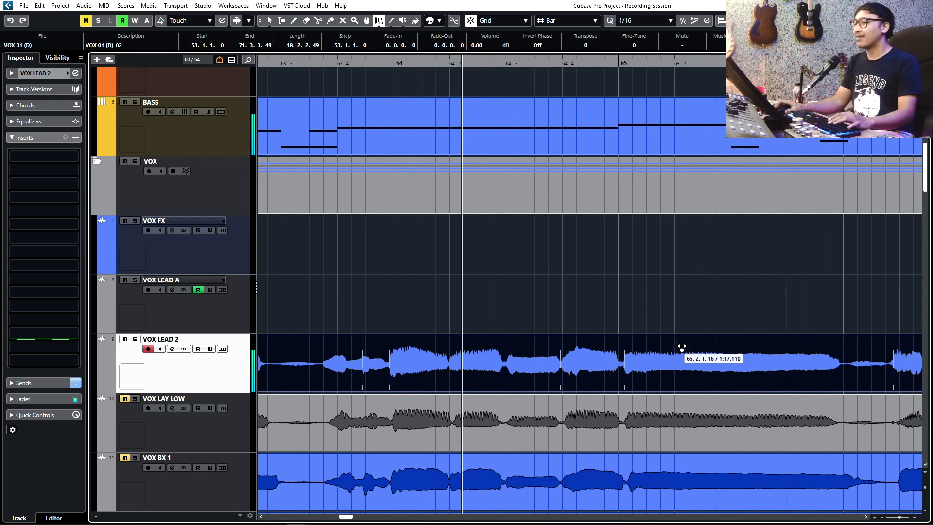
# Step: Pull the long VOX LEAD 2 note's onset closer to bar 65, with warp markers just before 64.4 and just after bar 66
pyautogui.press('space')
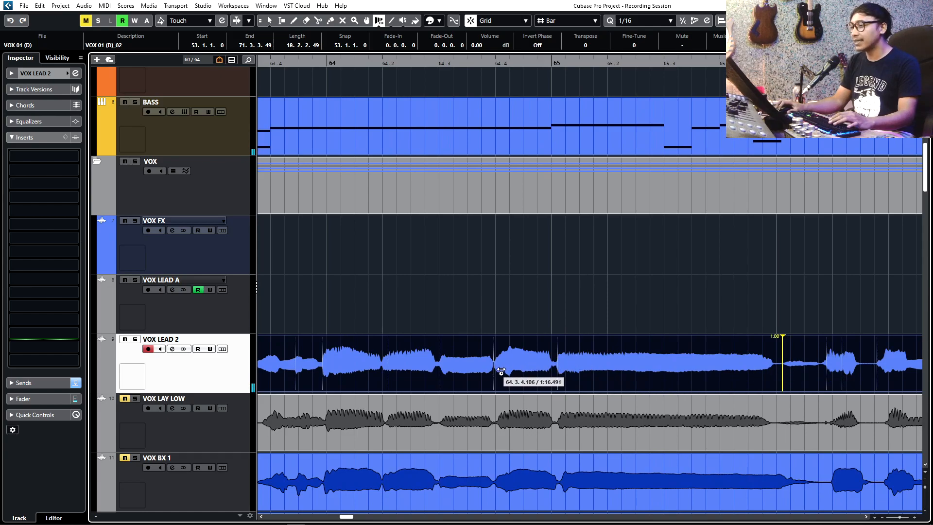
pyautogui.moveTo(565, 368); pyautogui.dragTo(560, 369)
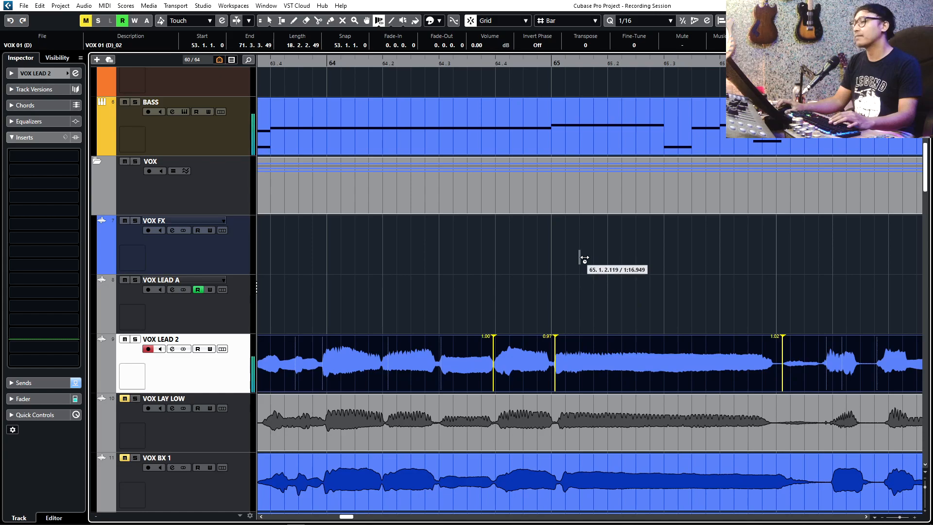
pyautogui.press('space')
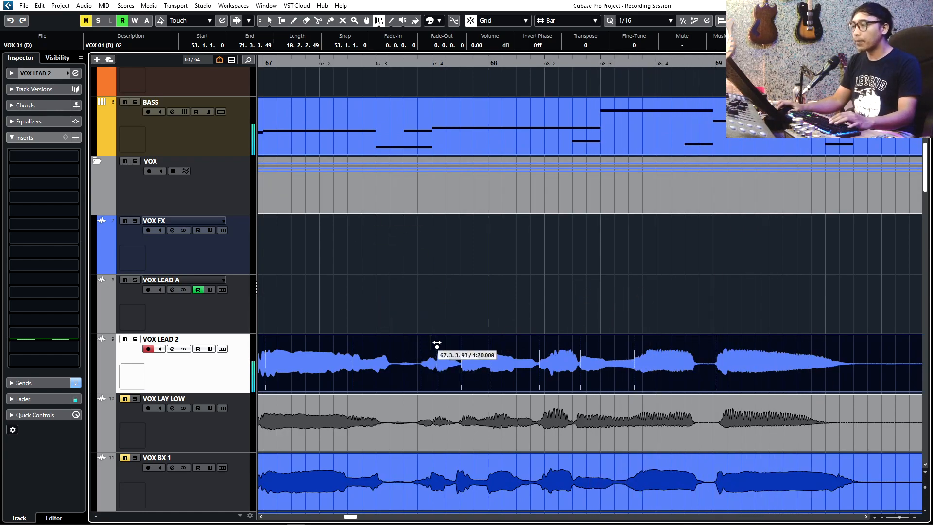
# Step: Warp the VOX LEAD 2 syllables between 67.3 and bar 68, with markers at 67.4 and 67.4.3, and play from bar 67
pyautogui.hscroll(-3, 437, 346)
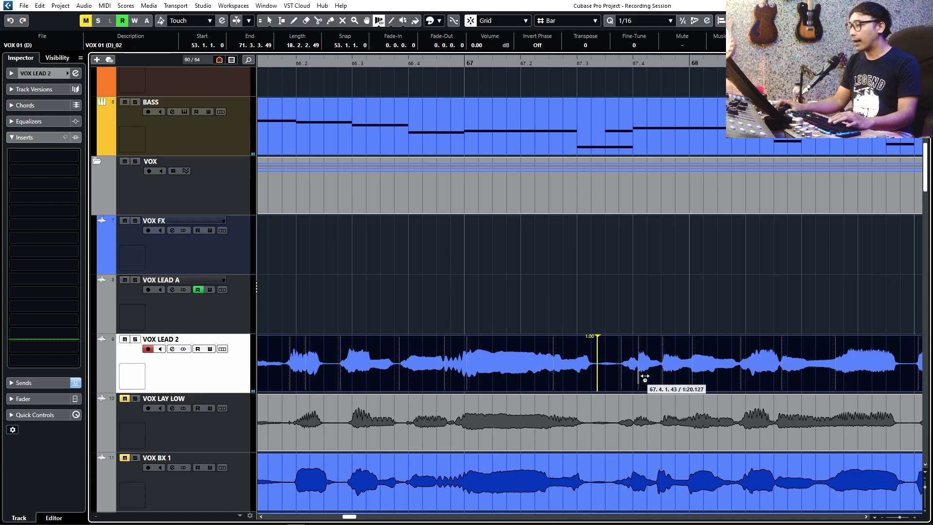
pyautogui.press('h')
pyautogui.press('h')
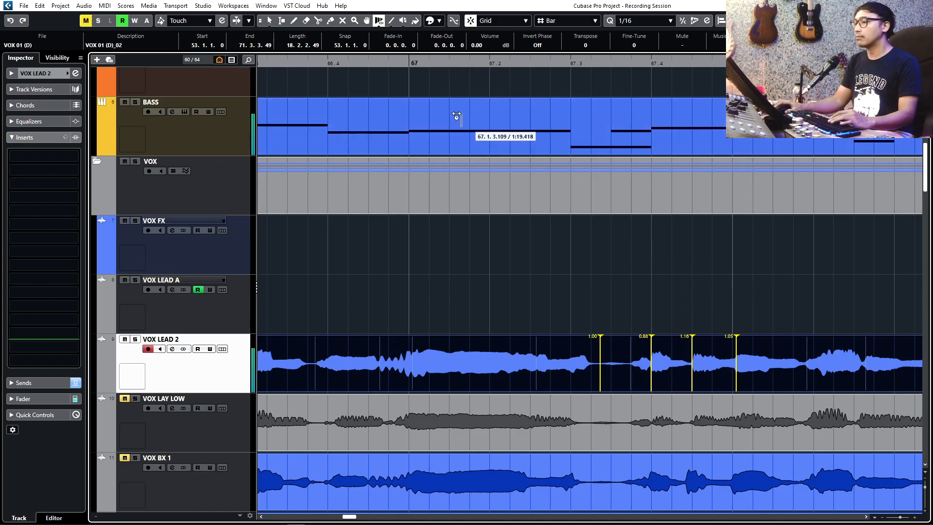
pyautogui.click(410, 62)
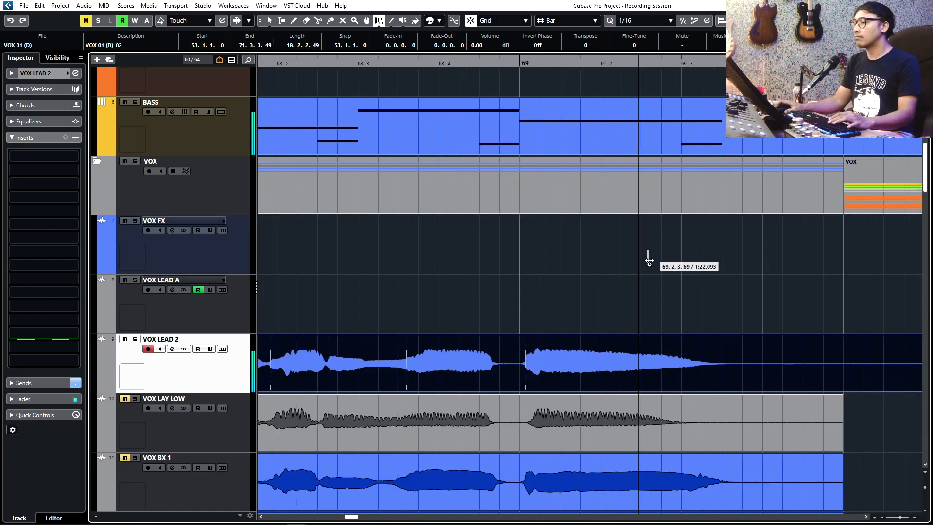
# Step: Anchor VOX LEAD 2 in the middle of beat 68.3, warp the following note's onset onto bar 69, and play it back
pyautogui.click(406, 372)
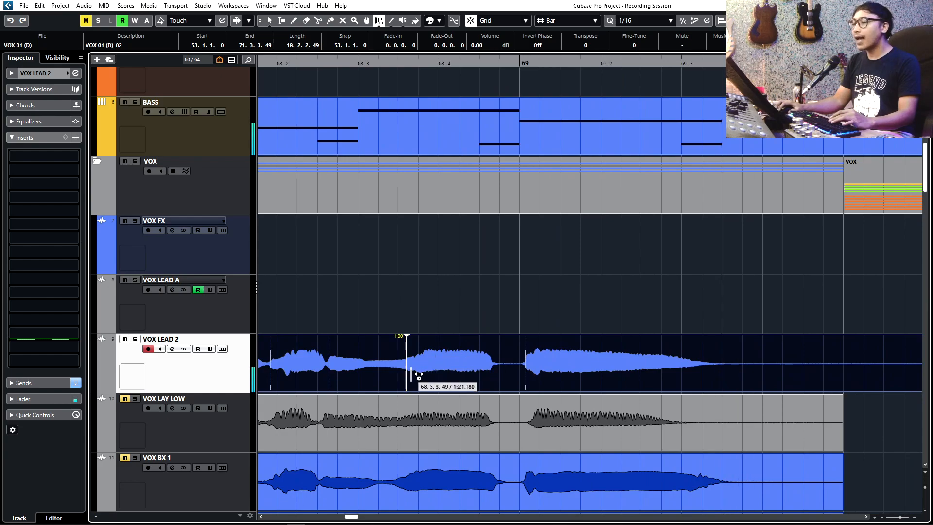
pyautogui.click(526, 365)
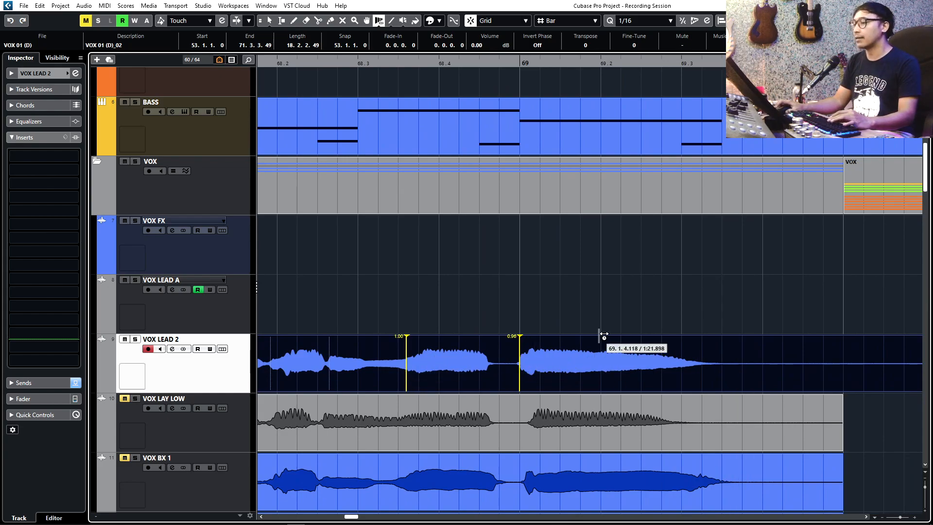
pyautogui.press('space')
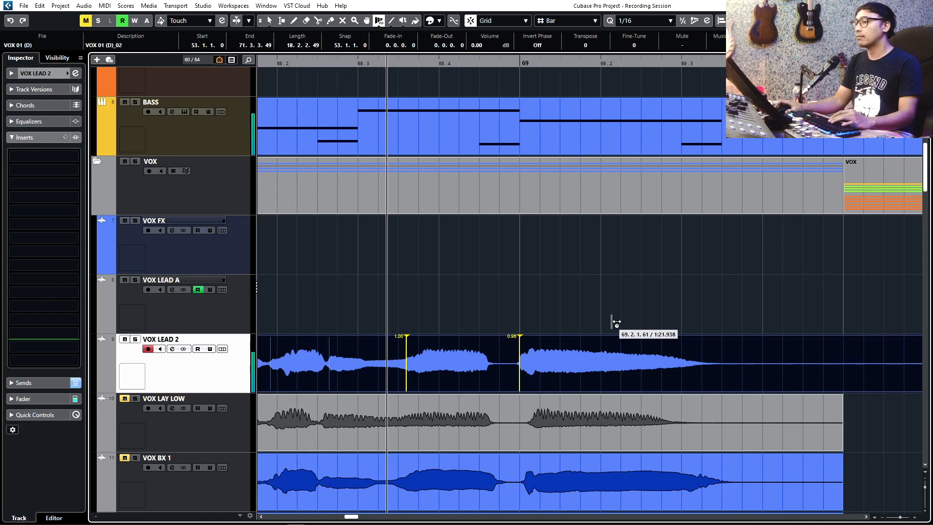
# Step: Add a warp marker at bar 70 and move the onset of the last VOX LEAD 2 sound to 70.3
pyautogui.press('g')
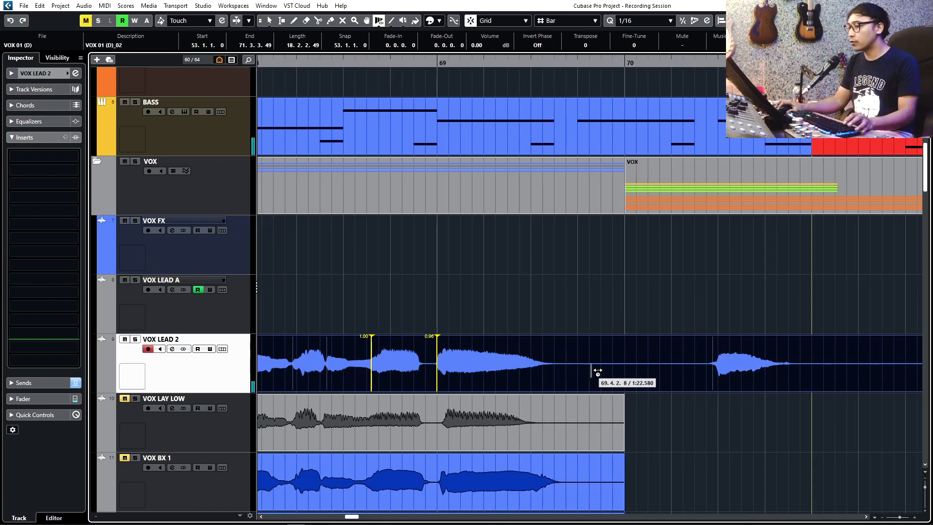
pyautogui.click(626, 368)
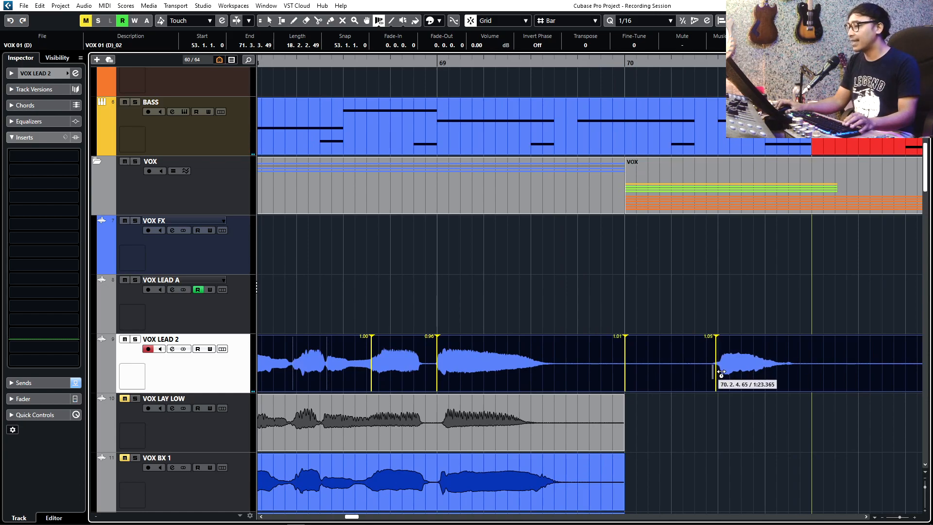
pyautogui.moveTo(722, 372); pyautogui.dragTo(659, 367)
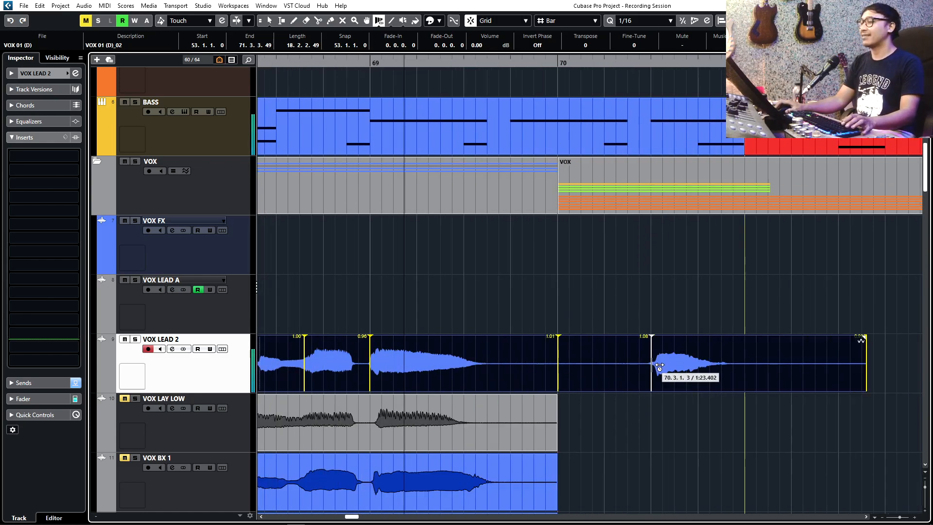
pyautogui.hscroll(-3, 659, 368)
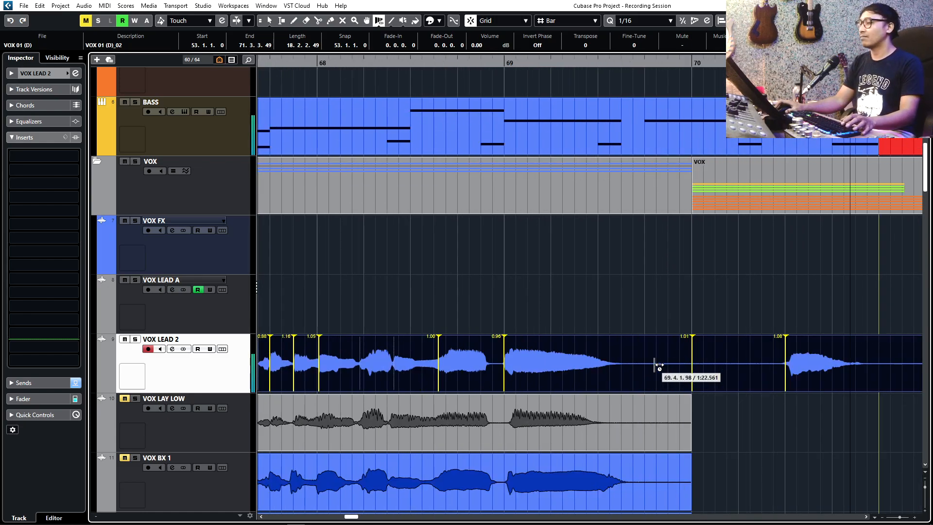